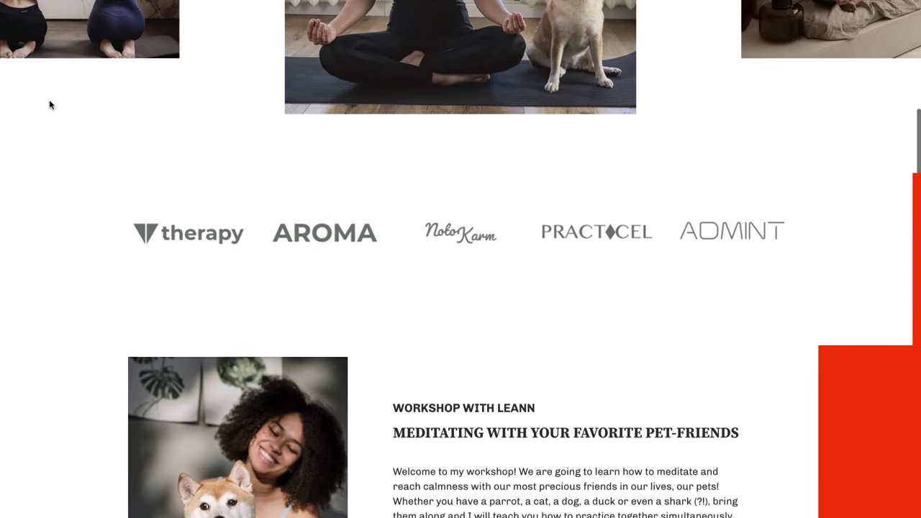
Step: Browse the example pages: play and pause the Week 1 yoga video, then play DIY-VERSITY
scroll(50, 104, down, 3)
scroll(50, 104, down, 5)
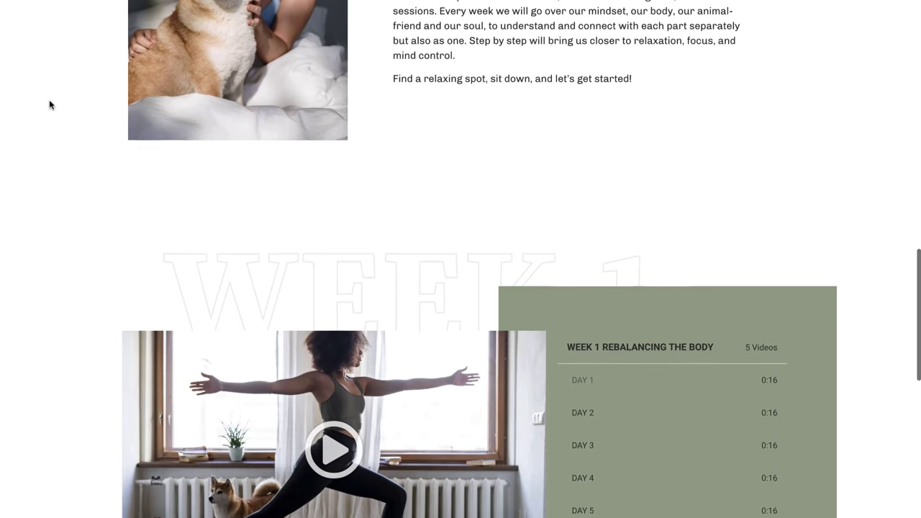
scroll(50, 105, down, 3)
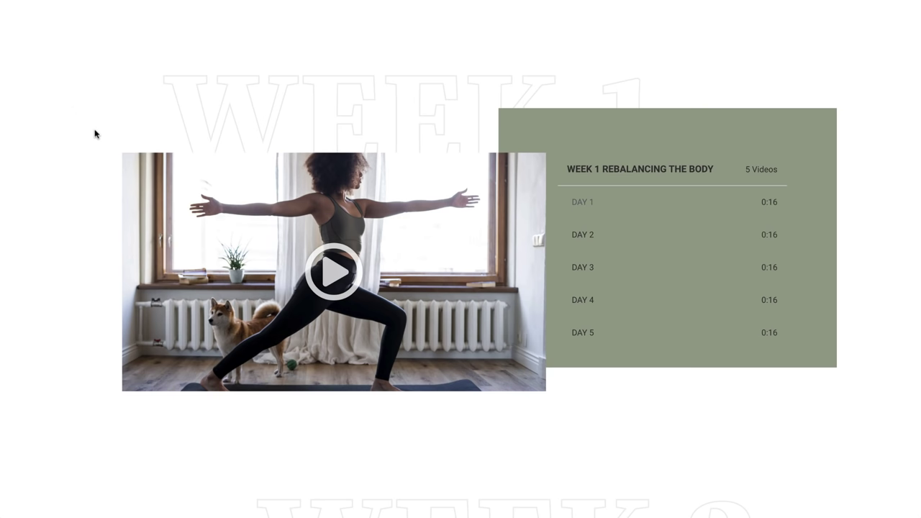
click(328, 288)
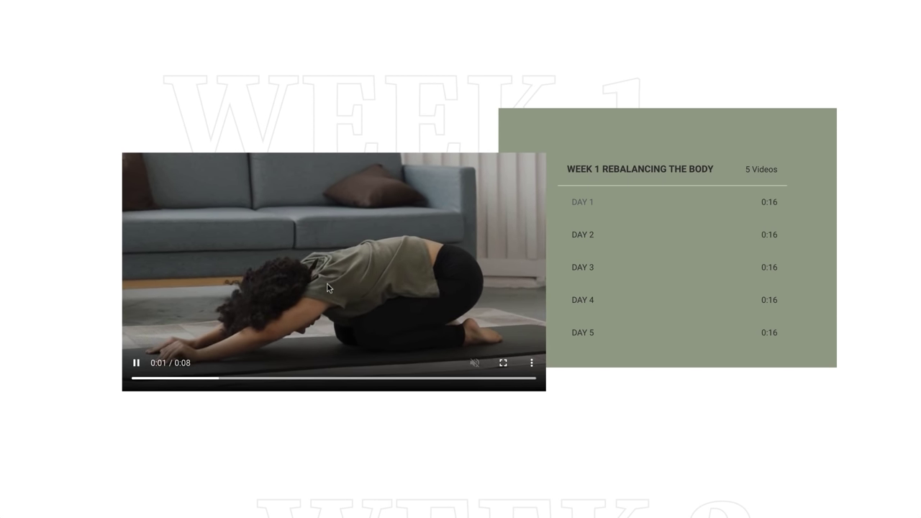
click(328, 288)
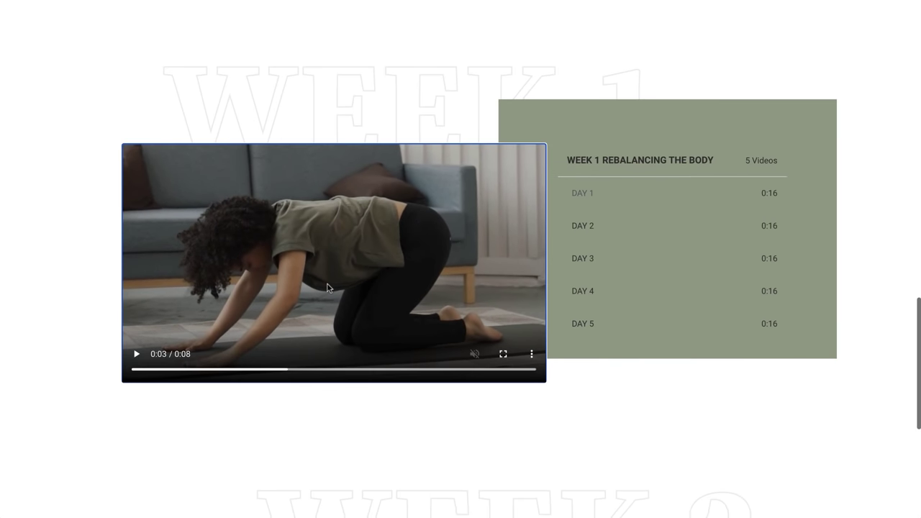
scroll(327, 288, down, 5)
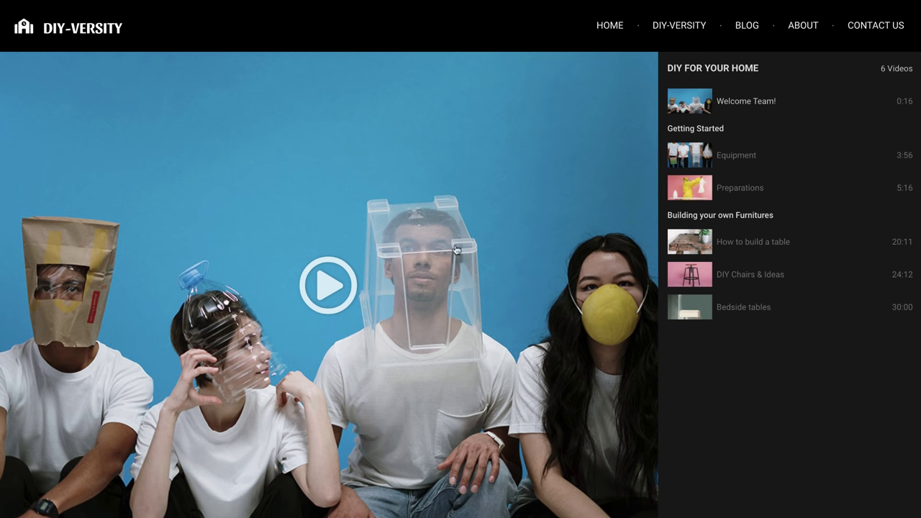
click(334, 289)
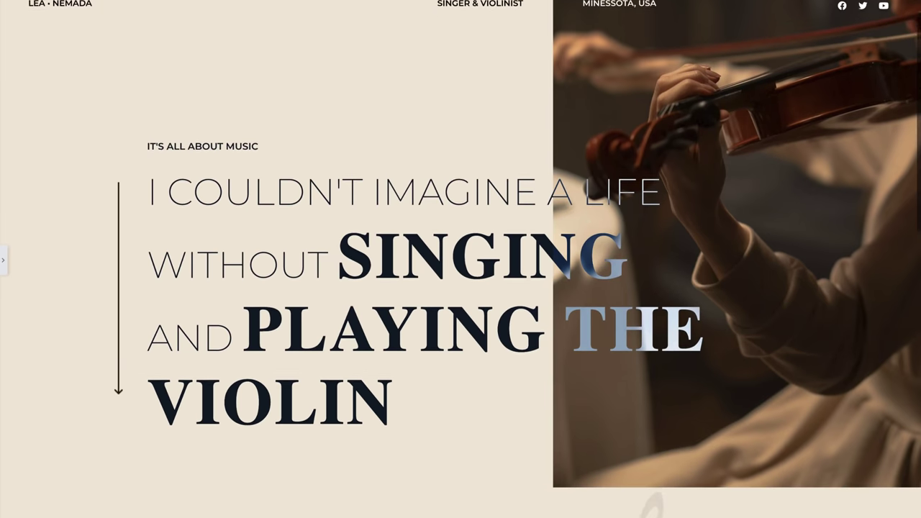
Step: In the violin playlist, play Ride of the Valkyries, Morning Mood, then Fur Elise
scroll(461, 259, down, 4)
scroll(461, 259, down, 5)
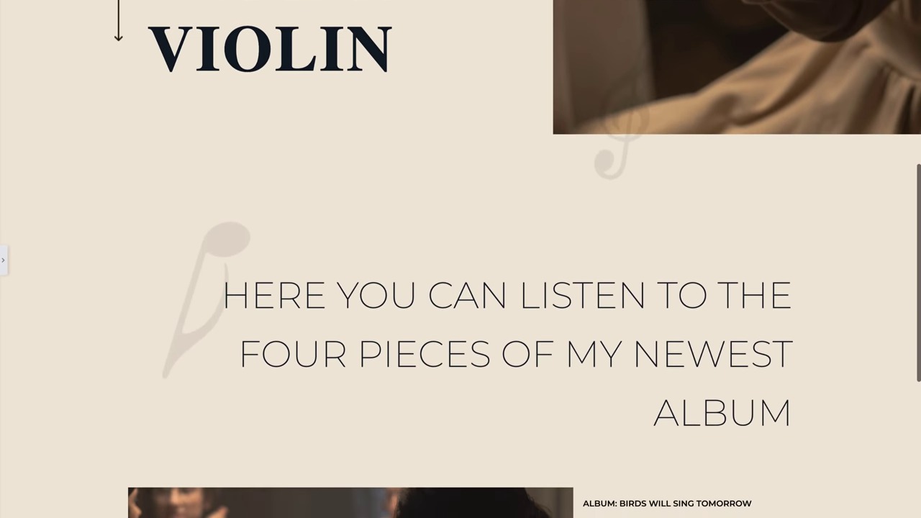
scroll(460, 259, down, 1)
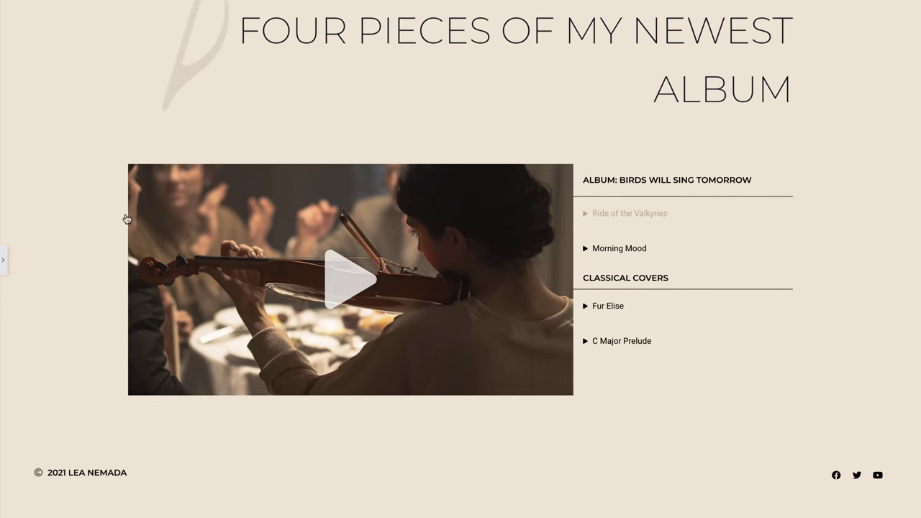
click(352, 300)
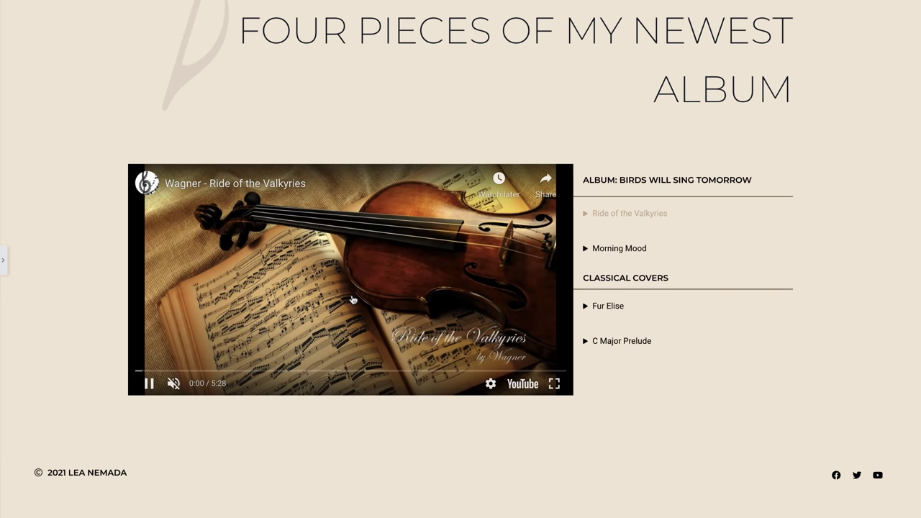
click(618, 248)
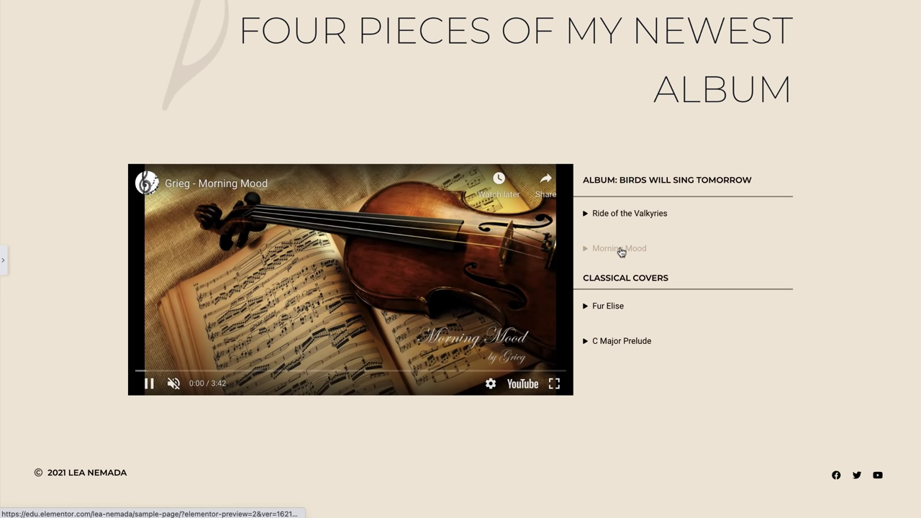
click(626, 308)
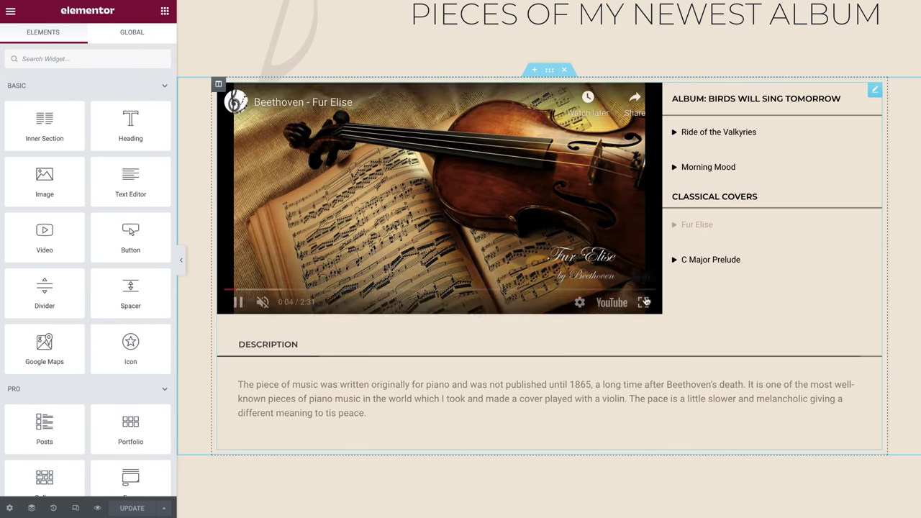
Step: Delete the violin playlist widget and drag a new Video Playlist into the empty section
right_click(716, 243)
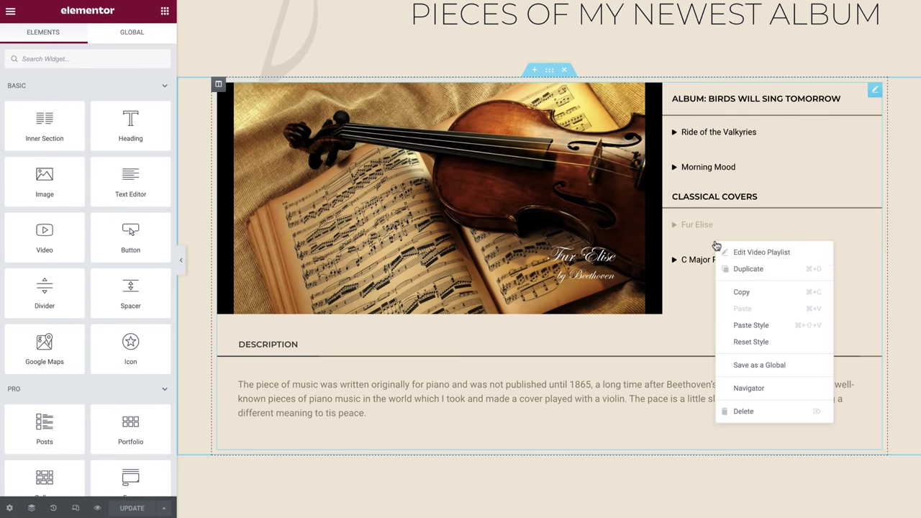
click(756, 410)
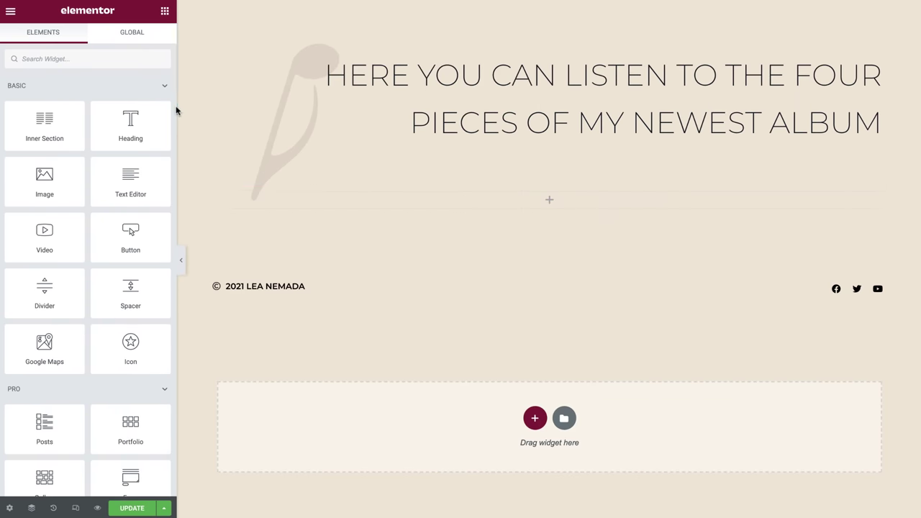
text(video)
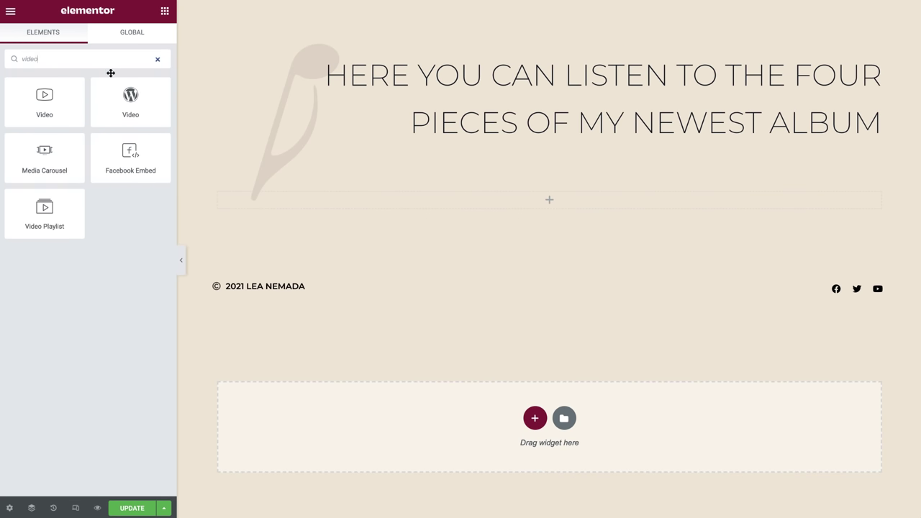
drag(44, 212, 230, 202)
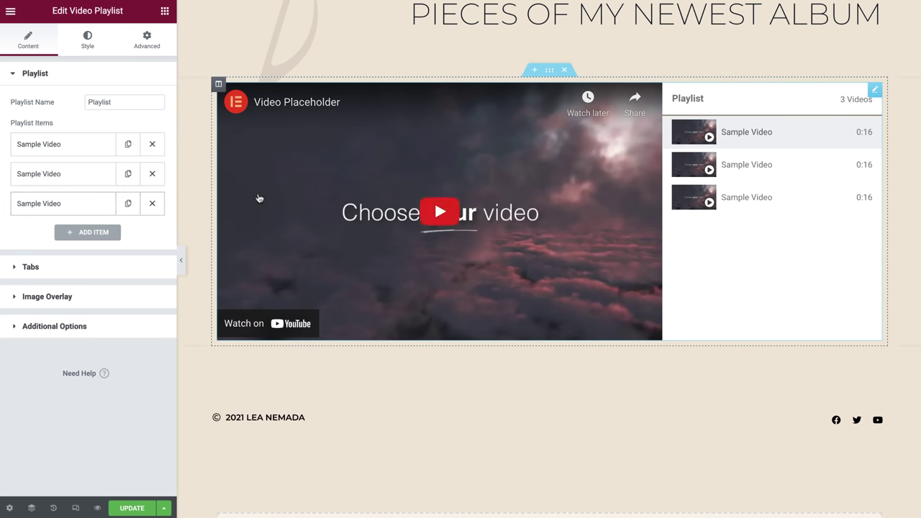
Step: Preview and pause a sample video, then set the Playlist Name to 'Birds will sing tomorrow'
click(777, 165)
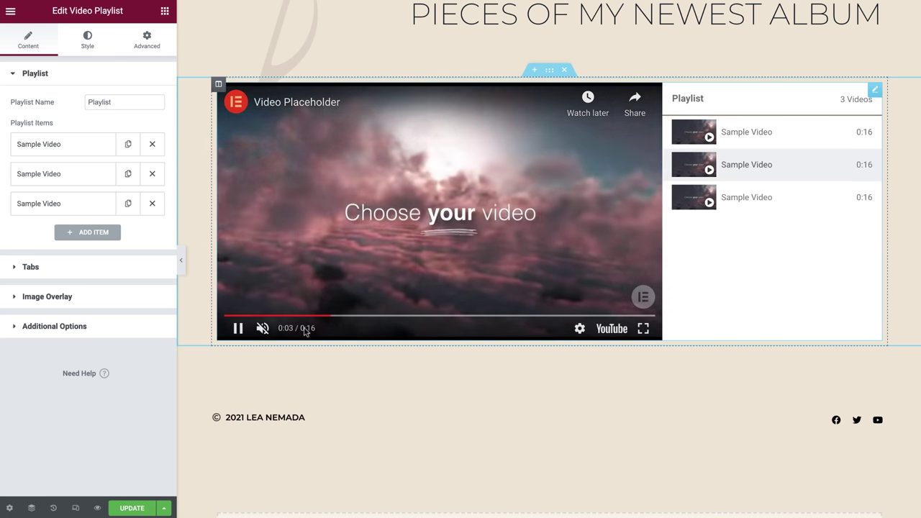
click(235, 337)
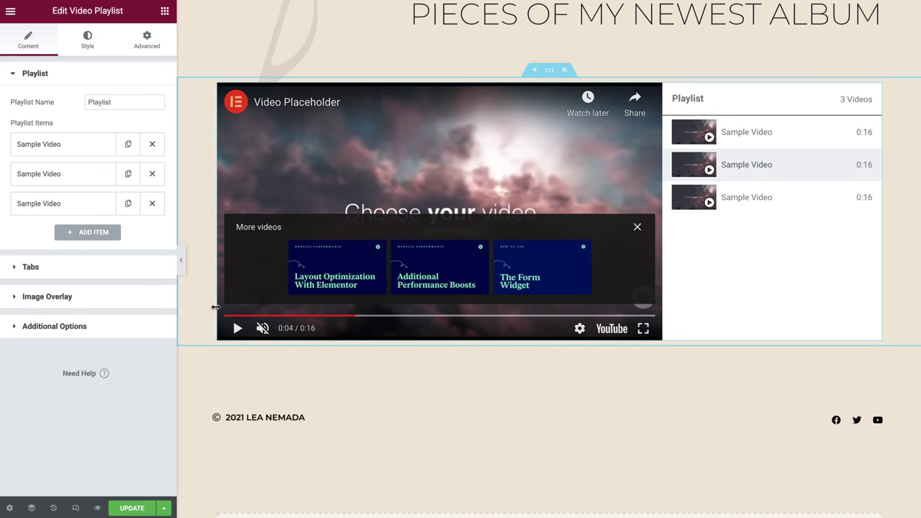
click(121, 105)
double_click(121, 105)
key(BackSpace)
text(Birds will sing tomorrow)
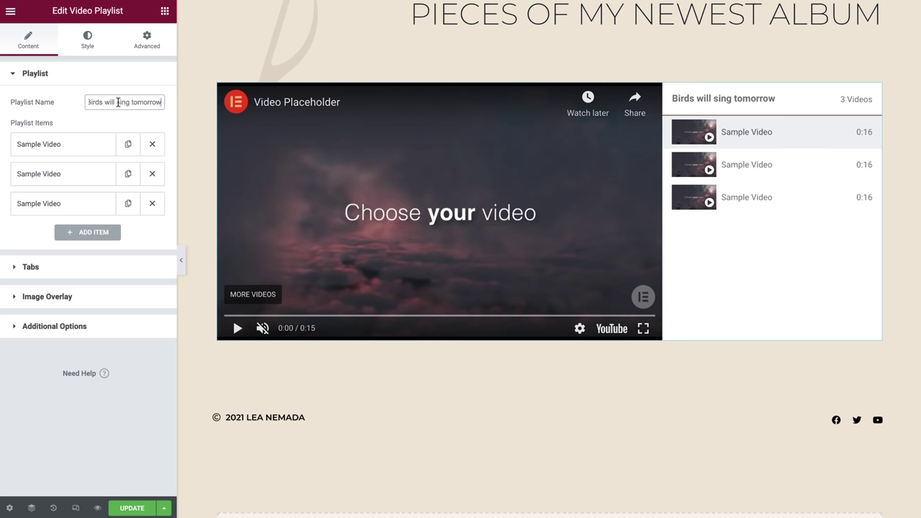
Step: Make item one the YouTube Ride of the Valkyries video with fetched data, removing 'Wagner - '
click(94, 146)
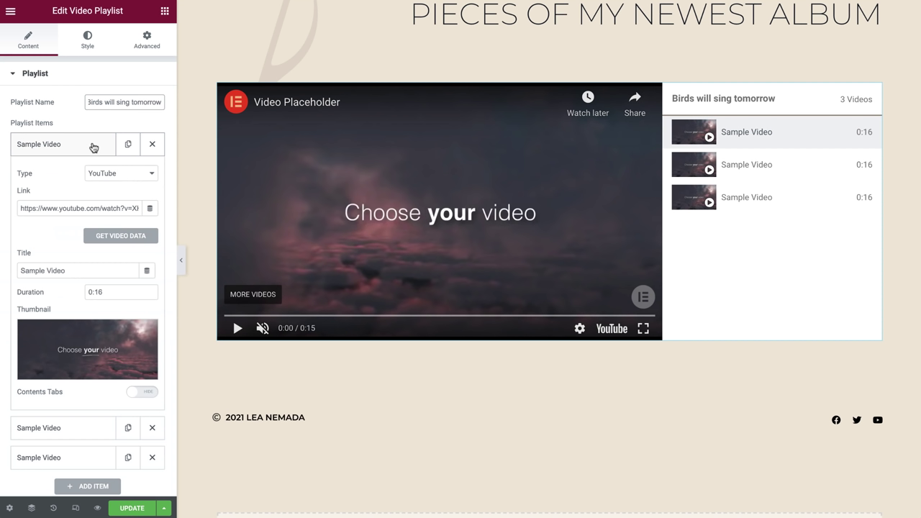
click(154, 177)
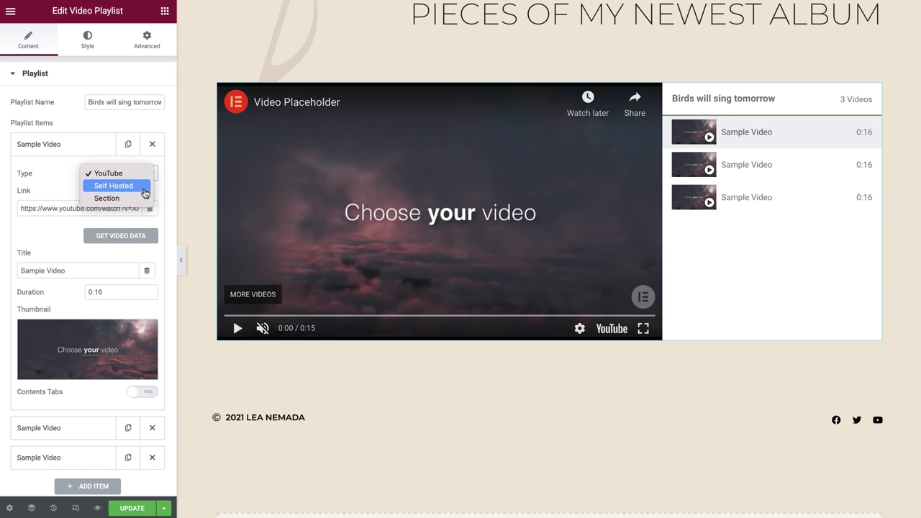
click(146, 175)
click(120, 208)
triple_click(121, 208)
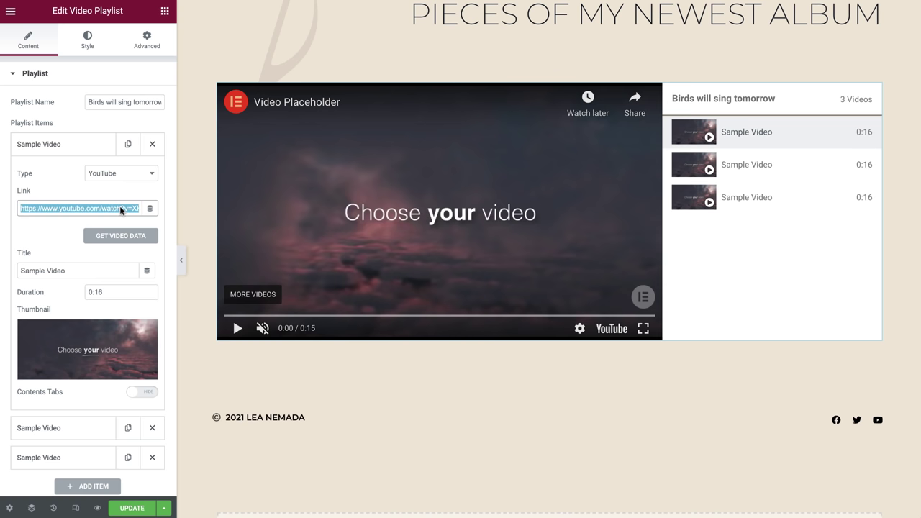
text(https://youtu.be/nSnyVDkCYxY)
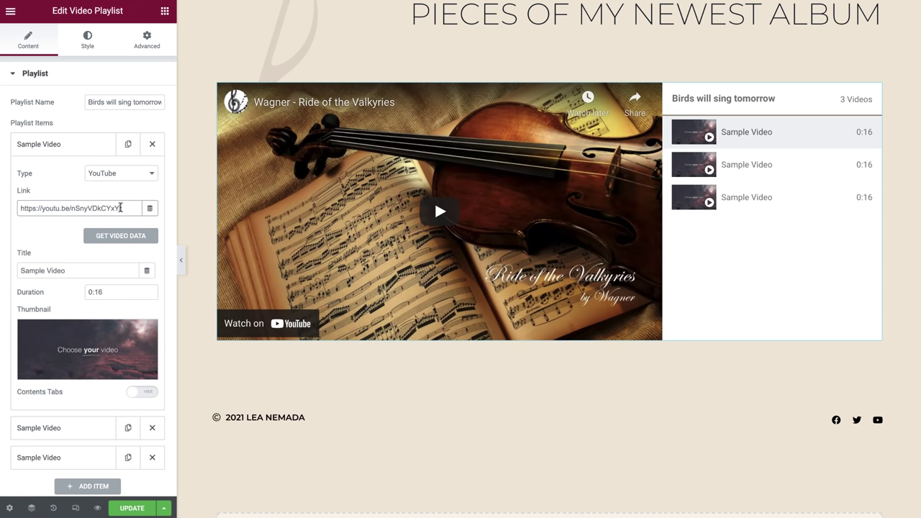
click(150, 208)
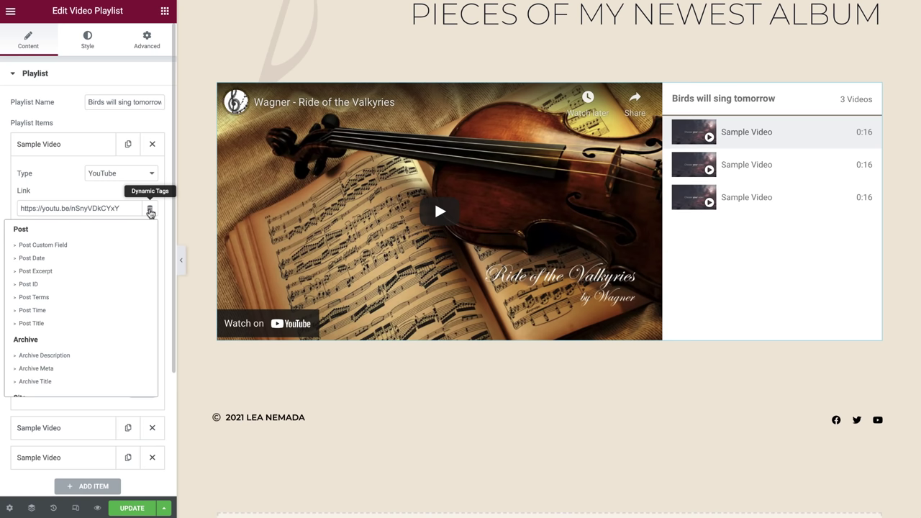
click(150, 211)
click(124, 240)
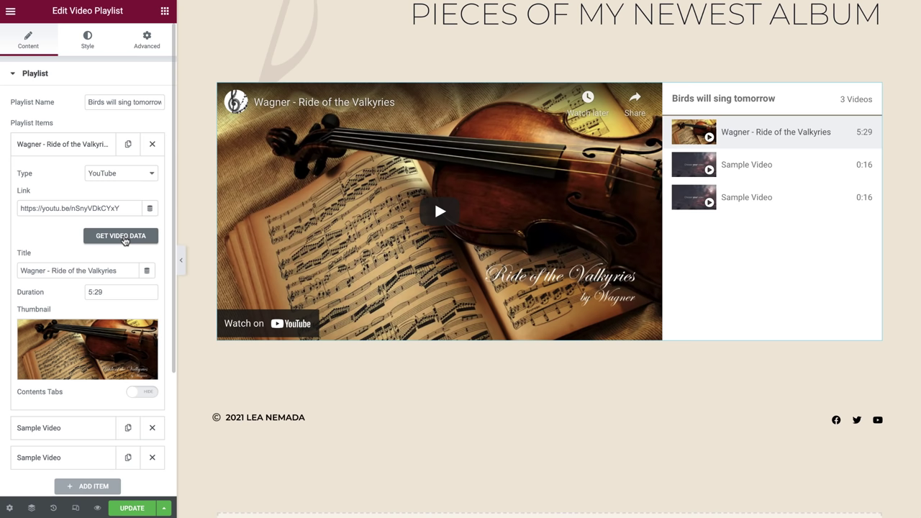
drag(50, 271, 20, 270)
key(BackSpace)
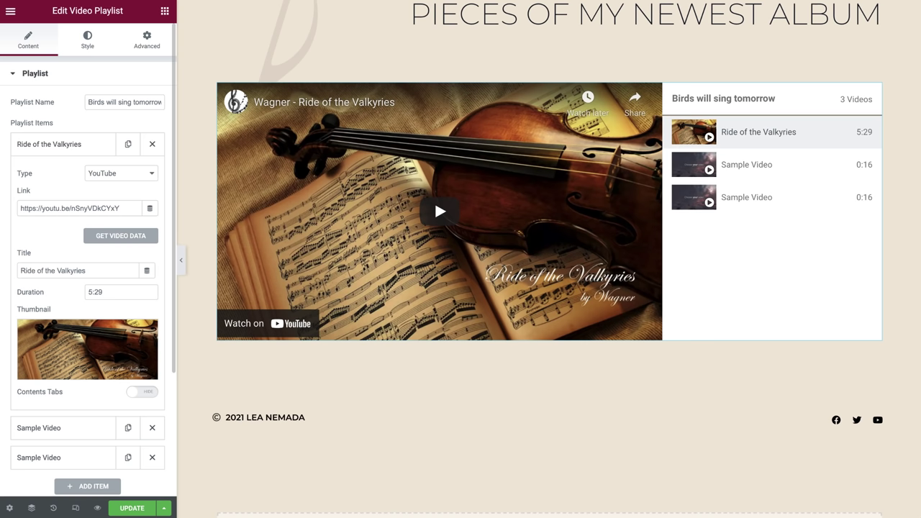
Step: Clear the old video link of the second playlist item
click(62, 144)
click(72, 174)
triple_click(107, 238)
key(BackSpace)
Step: Give the second item the Morning Mood link, fetch its data and trim 'Grieg - '
key(ctrl+v)
click(120, 265)
drag(45, 300, 20, 300)
key(BackSpace)
click(72, 174)
Step: Give the third item the Fur Elise link, fetch its data and trim 'Beethoven - '
click(81, 204)
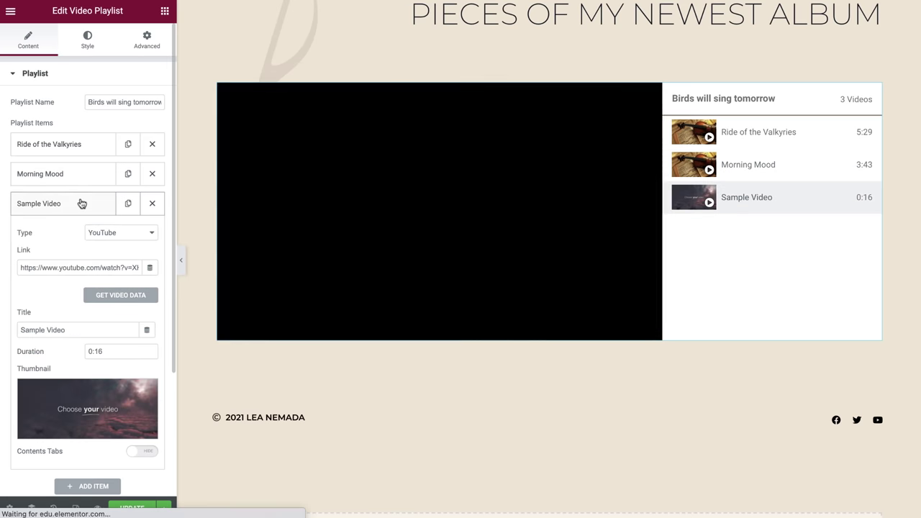
triple_click(103, 267)
text(https://youtu.be/OSOT14HLzhA)
click(121, 295)
drag(61, 329, 20, 330)
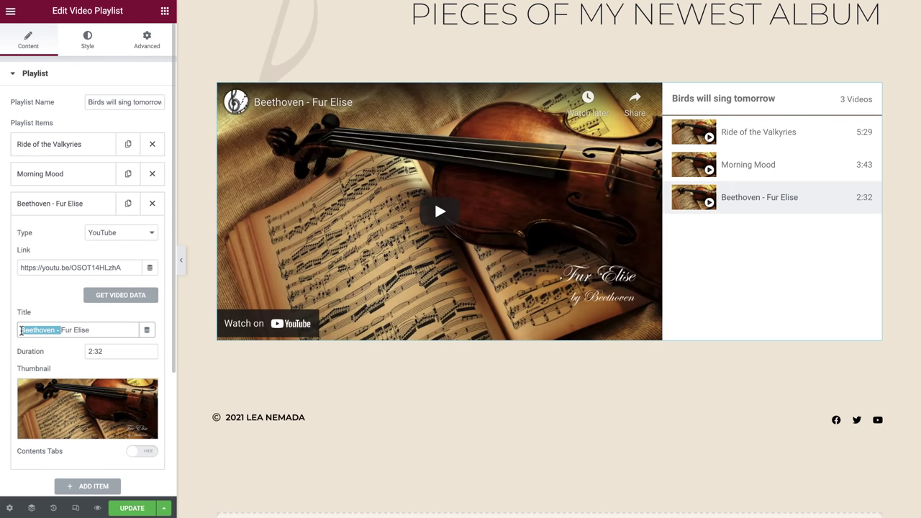
key(BackSpace)
click(86, 204)
Step: Duplicate Fur Elise and turn the copy into C Major Prelude (2:14), trimming 'Bach - '
click(128, 203)
click(103, 231)
triple_click(100, 298)
key(BackSpace)
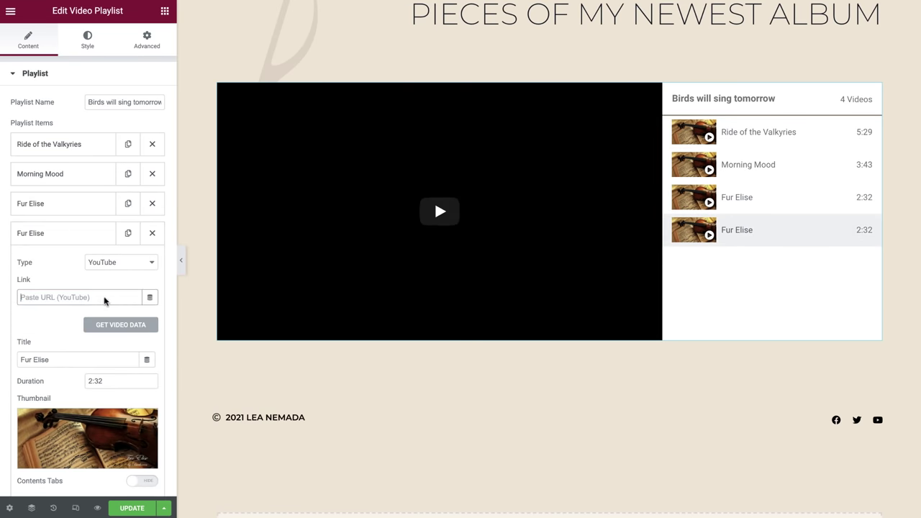
text(https://youtu.be/M9bRdoaFaOk)
click(121, 324)
drag(45, 360, 21, 360)
key(BackSpace)
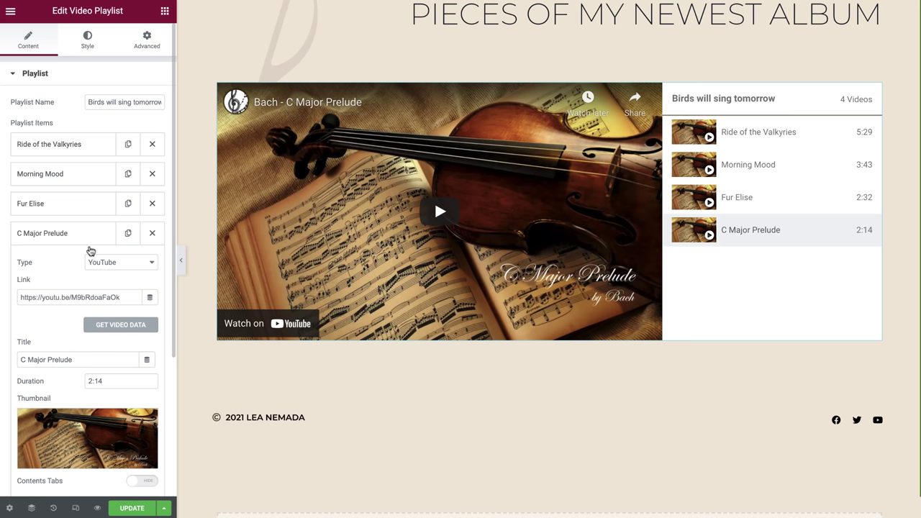
click(92, 241)
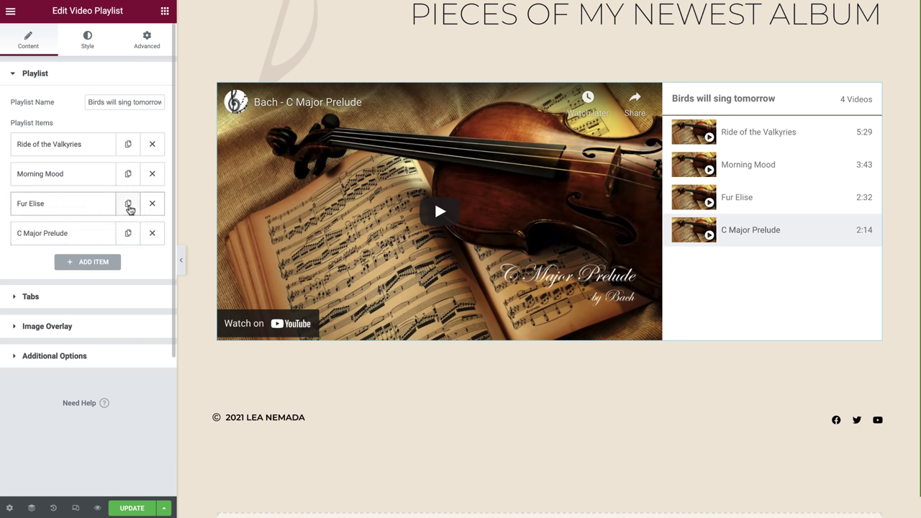
Step: Duplicate Fur Elise and make the first copy a Section item titled 'Classical Covers'
click(129, 208)
click(95, 207)
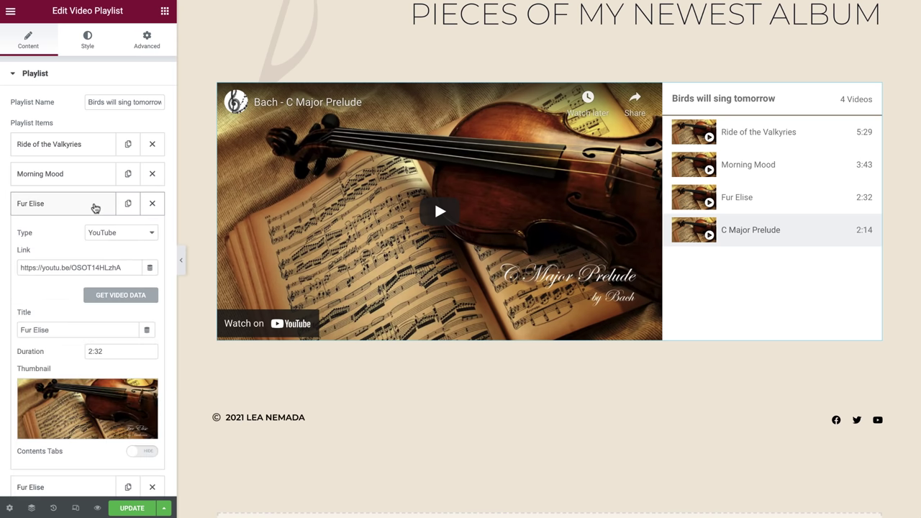
click(141, 232)
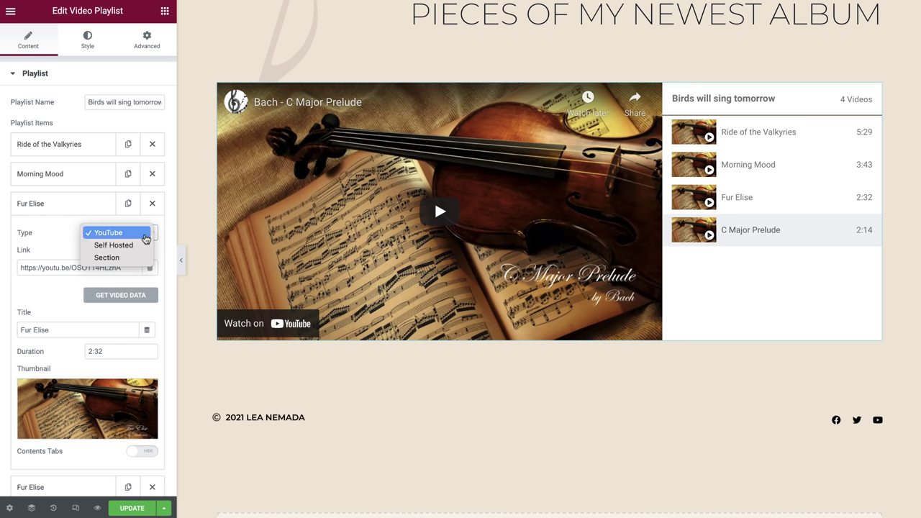
click(140, 259)
click(74, 265)
triple_click(75, 265)
text(Classical Covers)
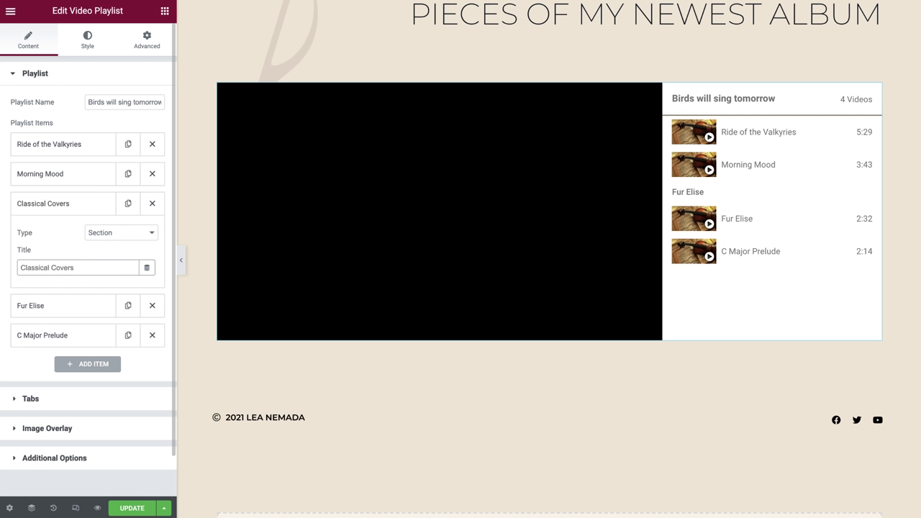
click(92, 207)
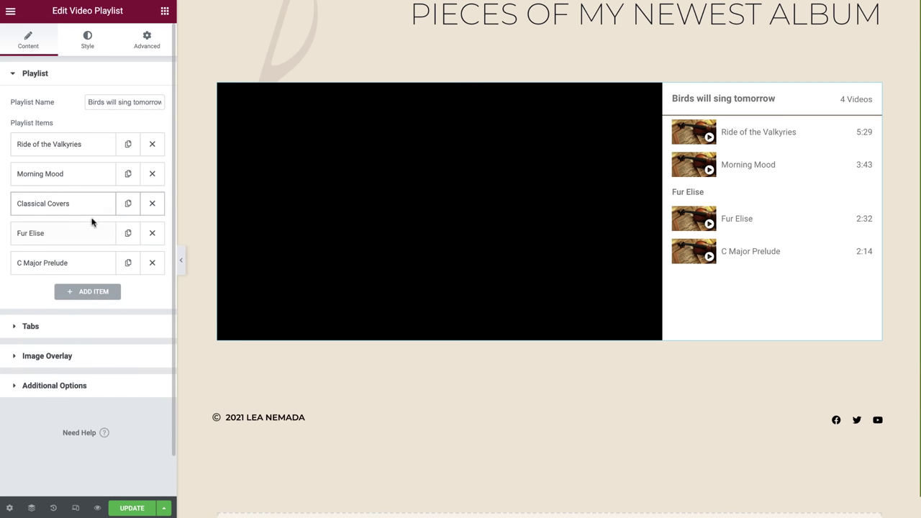
click(92, 233)
Step: Enable Contents Tabs on Fur Elise and paste the Beethoven description into Tab #1
scroll(167, 325, down, 5)
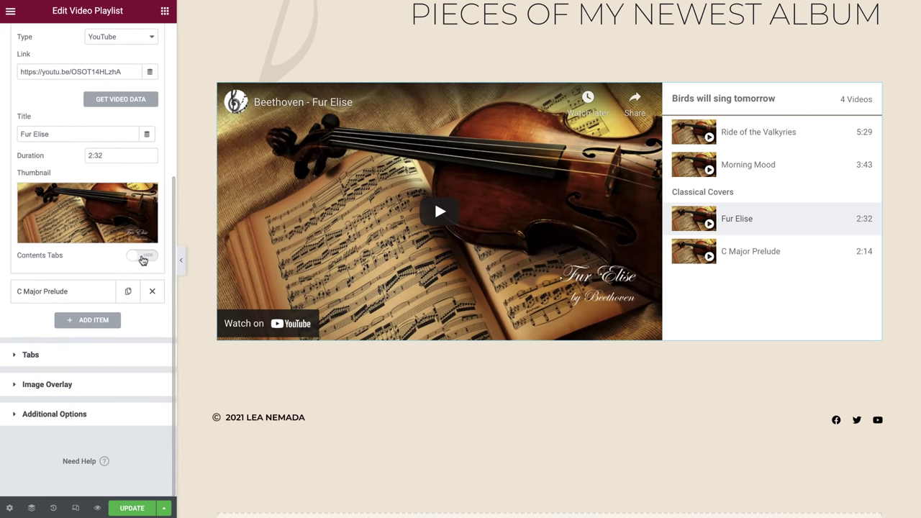
click(142, 258)
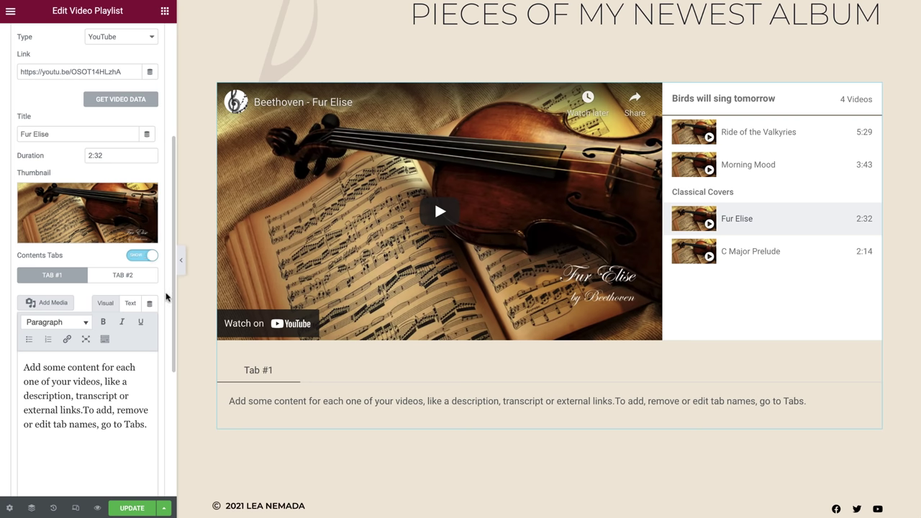
scroll(165, 296, down, 2)
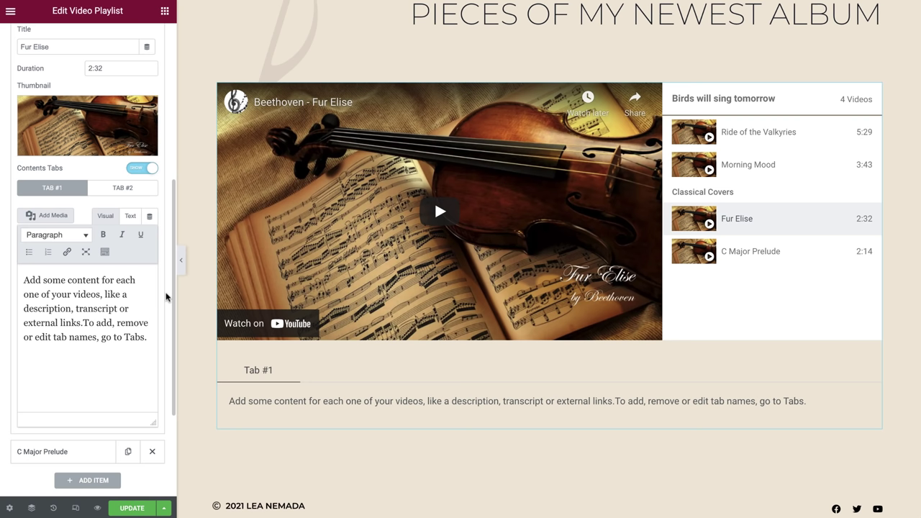
key(ctrl+a)
text(The piece of music was written originally for piano and was not published until 1865, a long time after Beethoven’s death. It is one of the most well-known pieces of piano music in the world which I took and made a cover played with a violin. The pace is a little slower and melancholic giving a different meaning to this piece.)
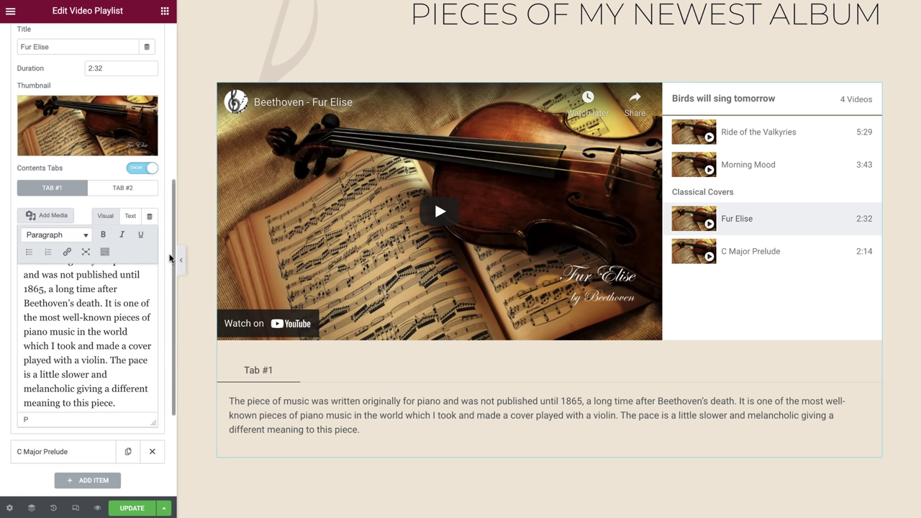
scroll(170, 258, up, 6)
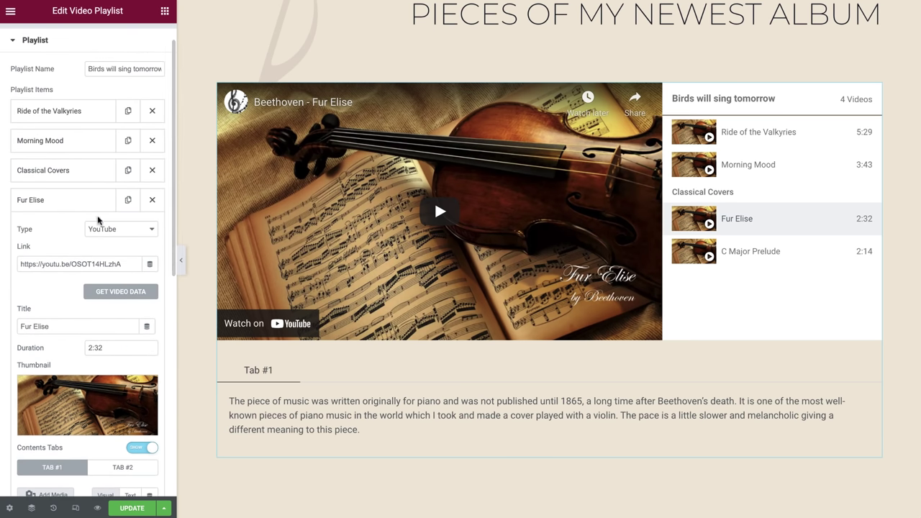
click(61, 200)
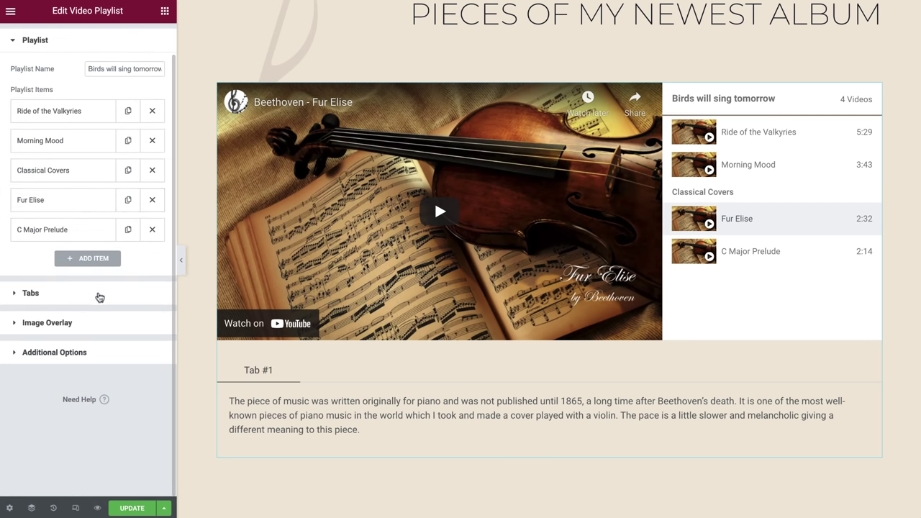
Step: Name Tab #1 'Description' and clear the Tab #2 name
click(103, 299)
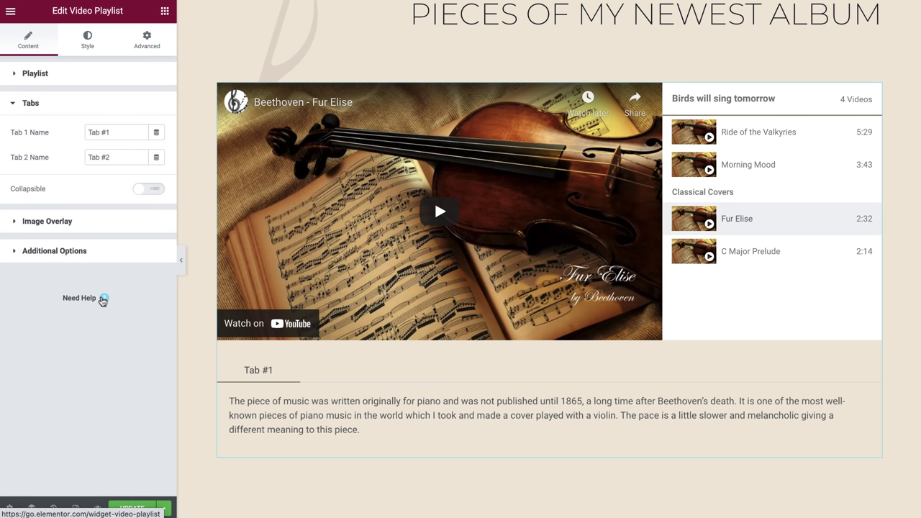
click(123, 137)
key(ctrl+a)
text(Desc)
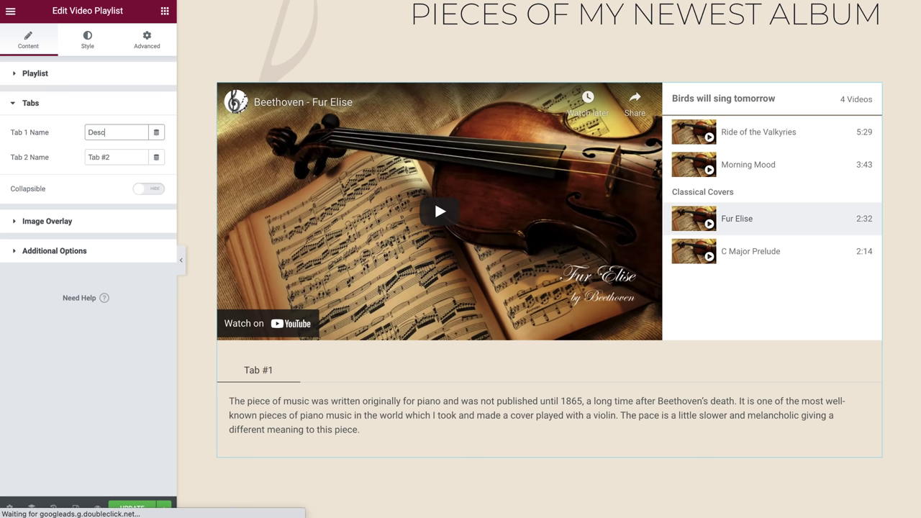
text(ription)
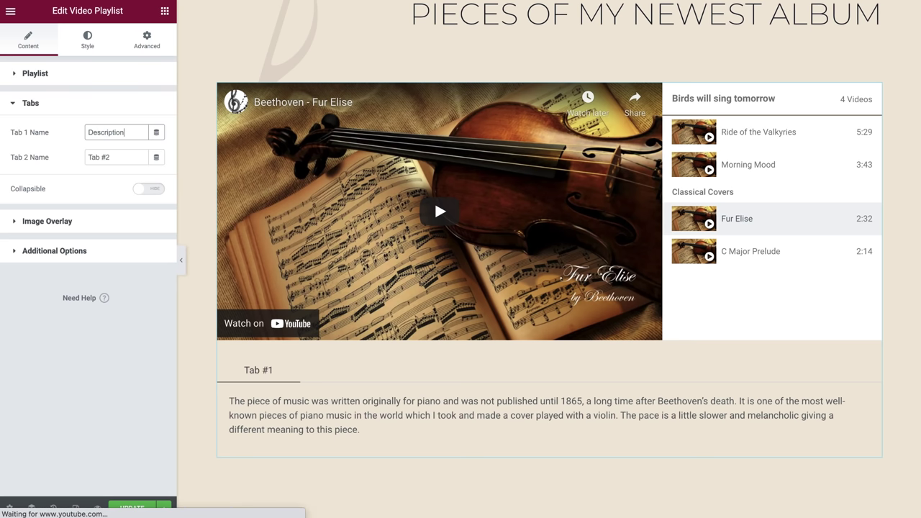
click(117, 157)
key(ctrl+a)
key(BackSpace)
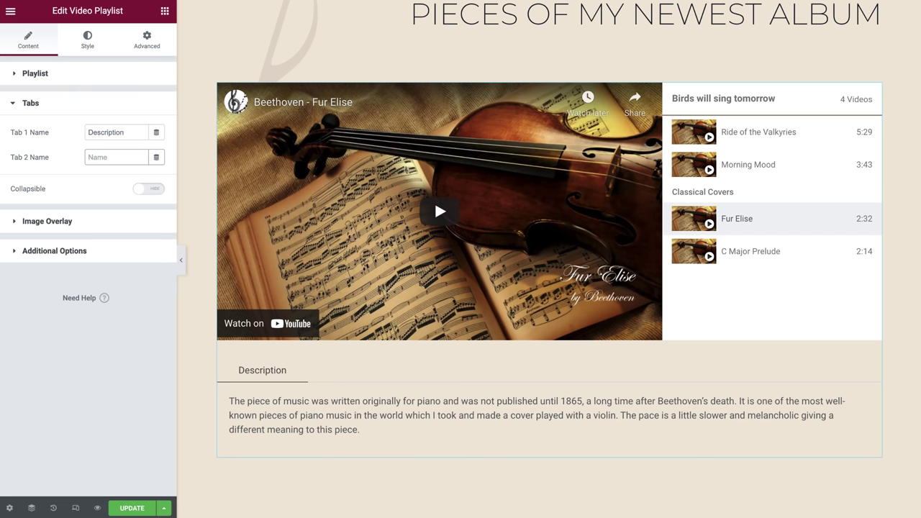
Step: Try Collapsible with height 100, then switch Collapsible back off
click(151, 190)
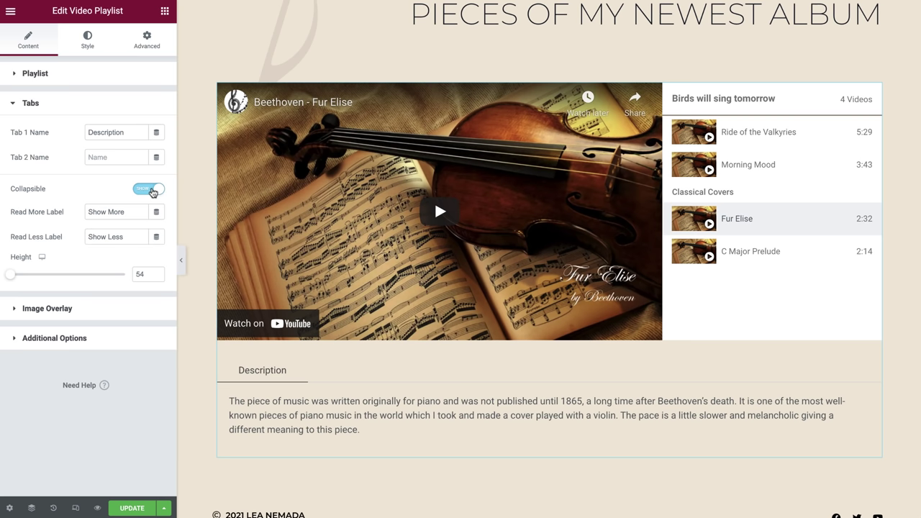
drag(10, 274, 24, 276)
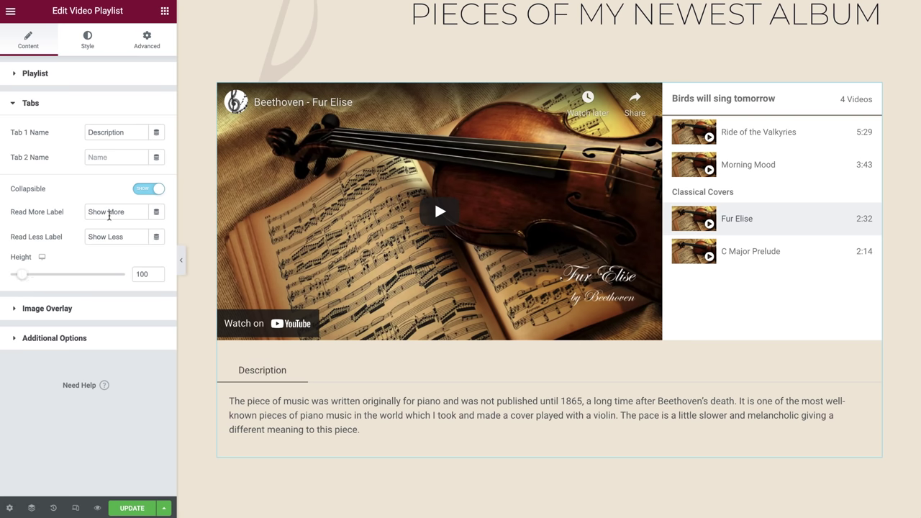
click(153, 190)
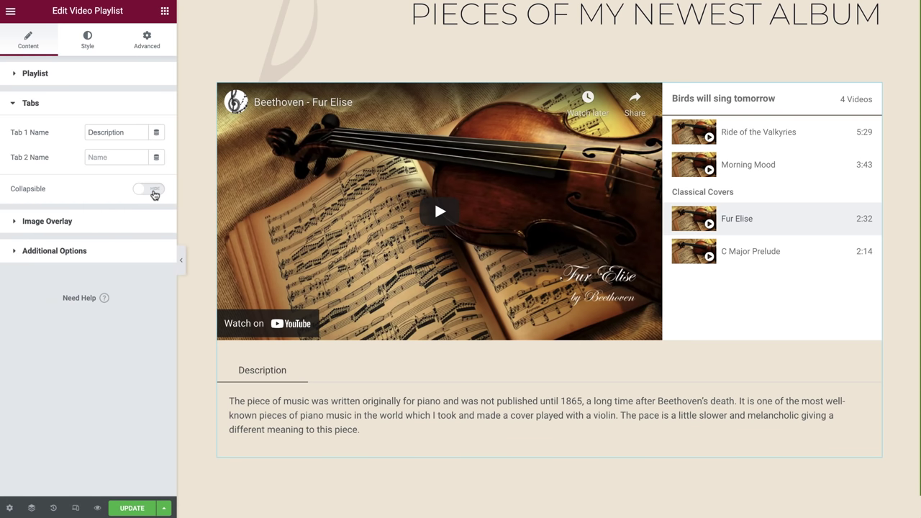
Step: Turn on Image Overlay with the violinist photo at Large - 1024 x 1024
click(95, 223)
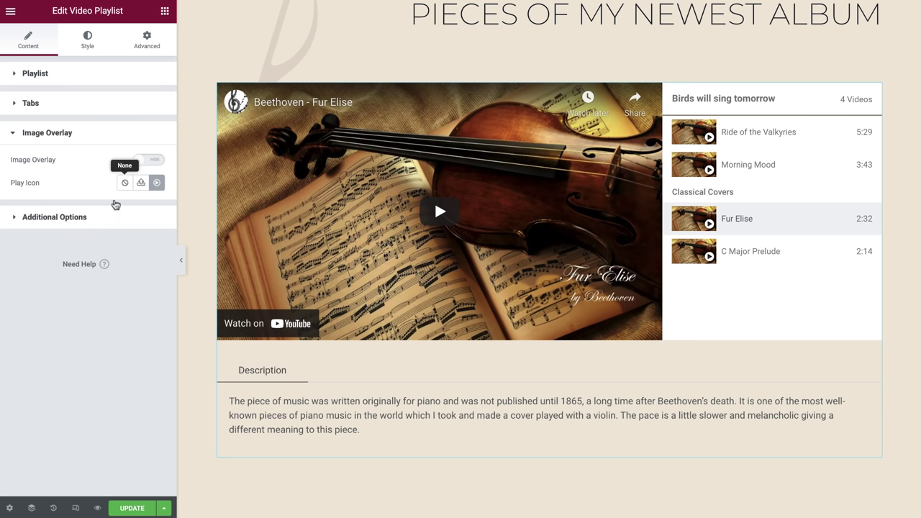
click(148, 160)
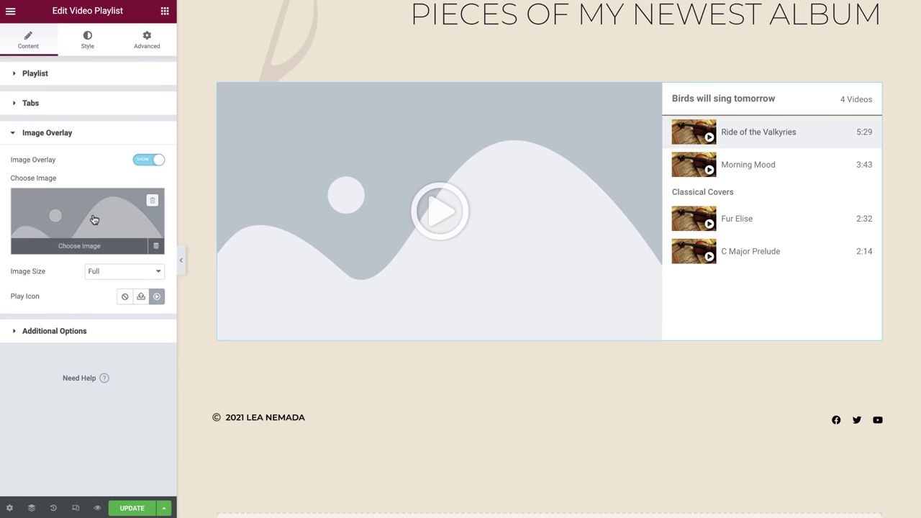
click(93, 219)
click(81, 193)
click(854, 484)
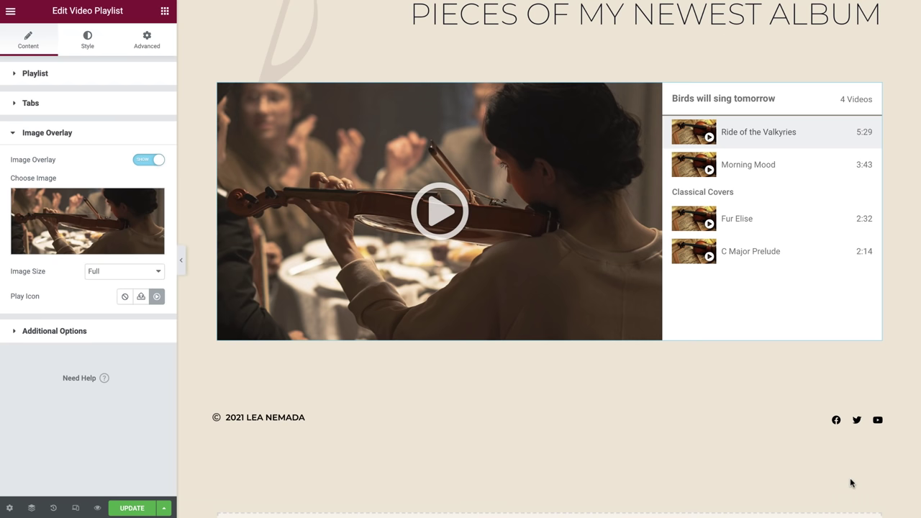
click(144, 271)
click(118, 233)
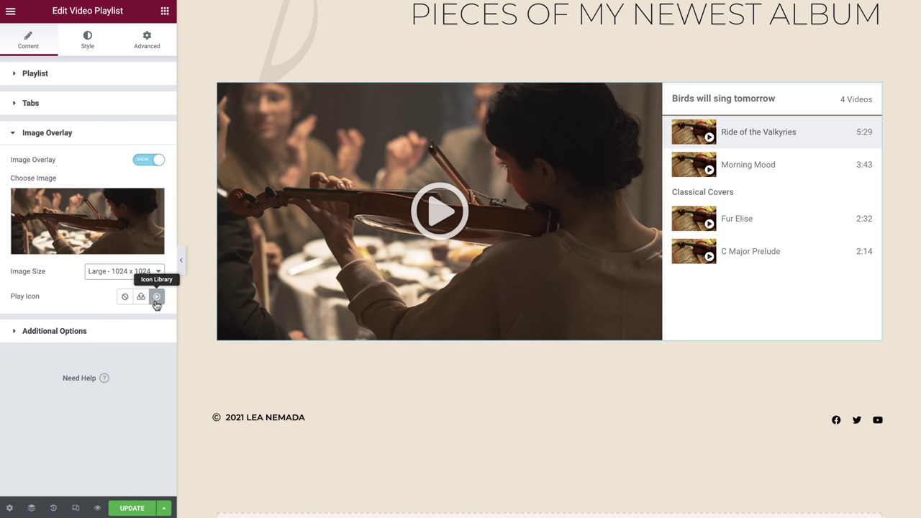
Step: Set the overlay icon to Play from the Icon Library
click(156, 297)
click(417, 79)
text(play)
click(420, 151)
click(769, 482)
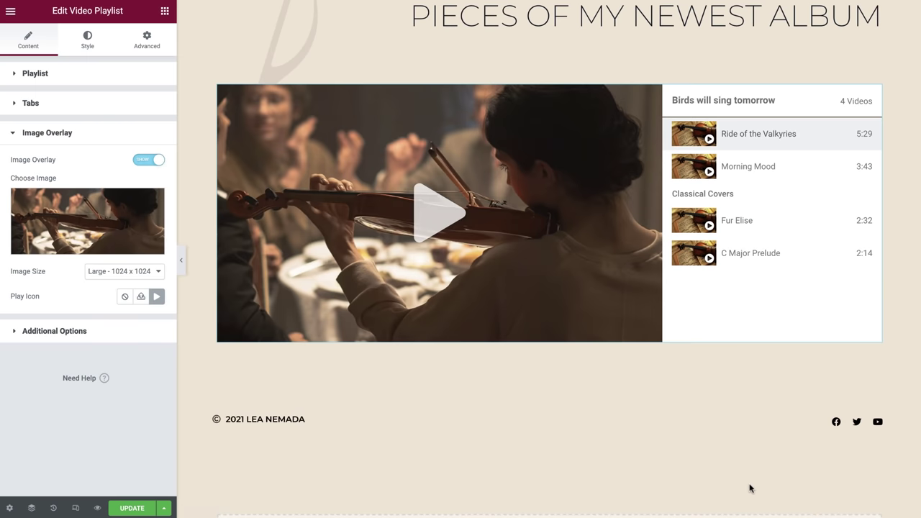
click(98, 337)
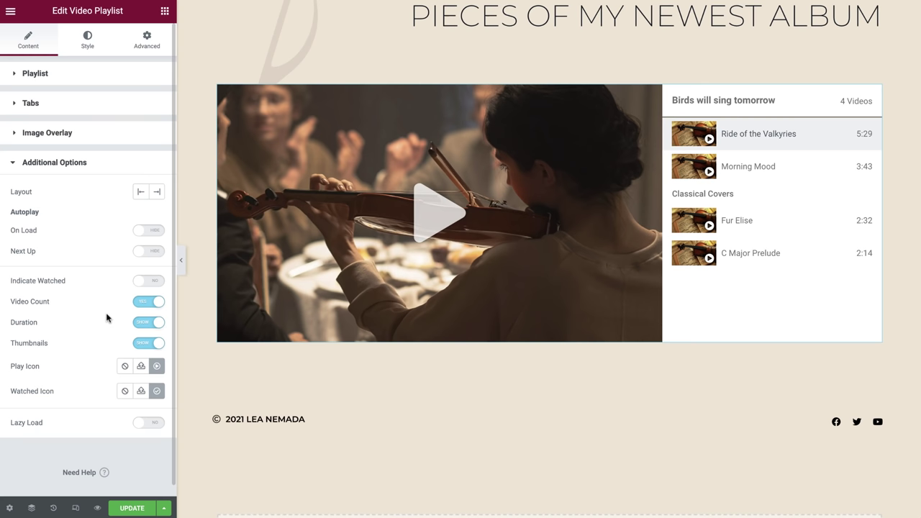
Step: Keep the playlist on the right with autoplay off, turn Next Up on, leave Indicate Watched off
click(156, 192)
click(140, 196)
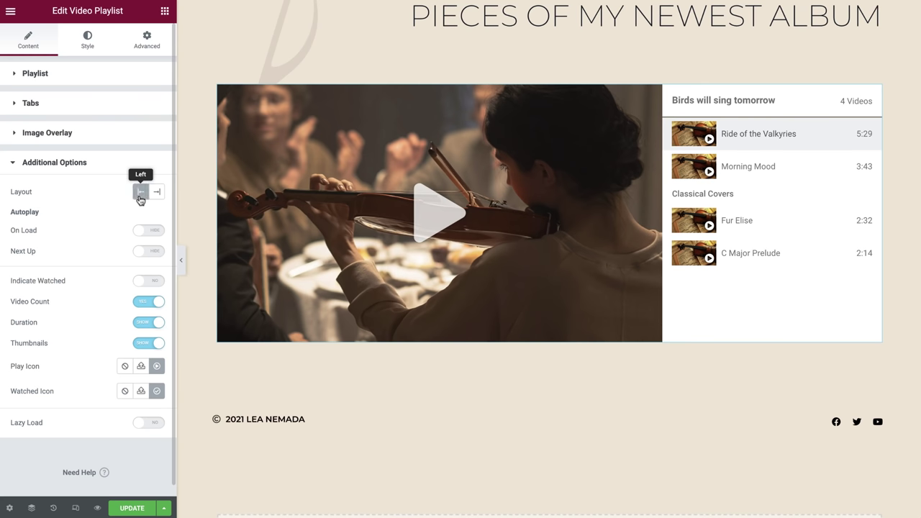
click(150, 233)
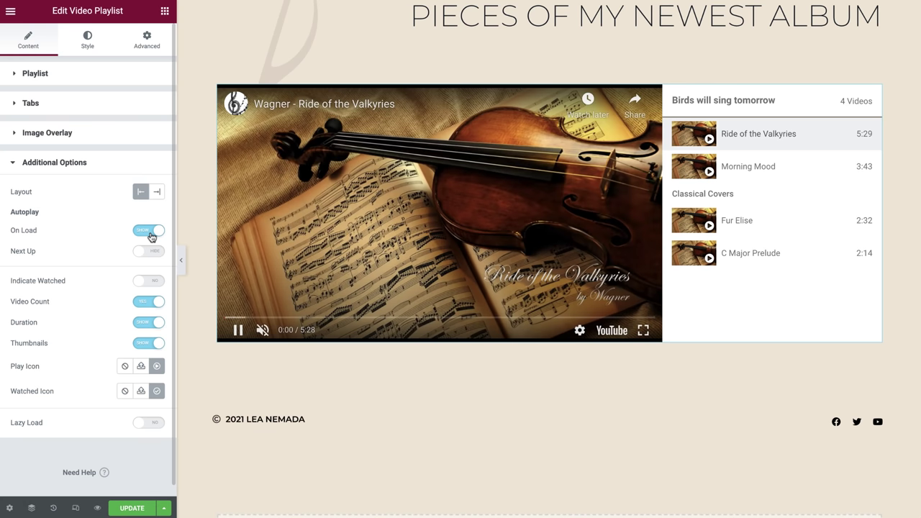
click(151, 235)
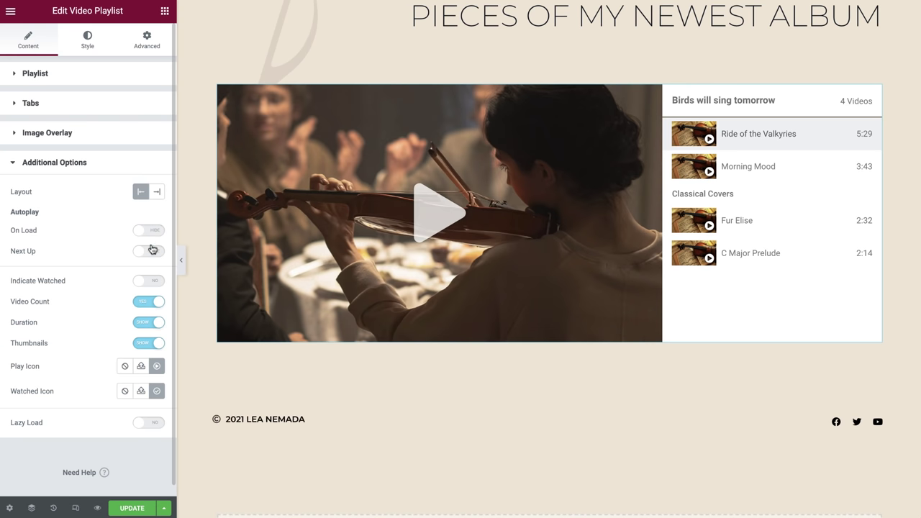
click(150, 257)
click(148, 282)
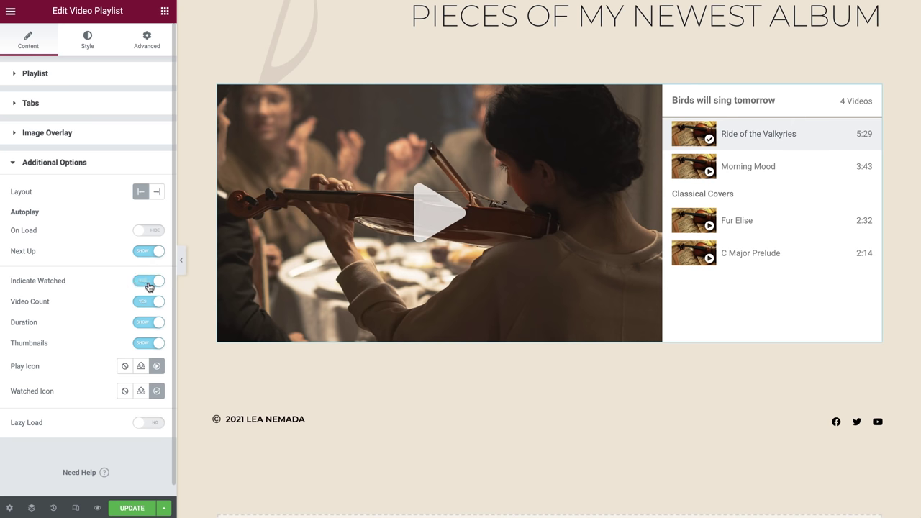
click(149, 285)
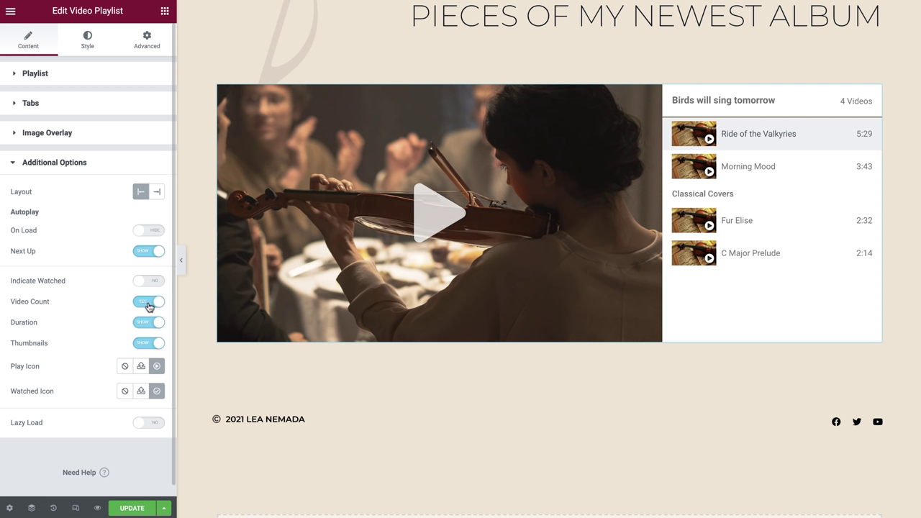
Step: Hide the video count, durations and thumbnails in the playlist
click(149, 305)
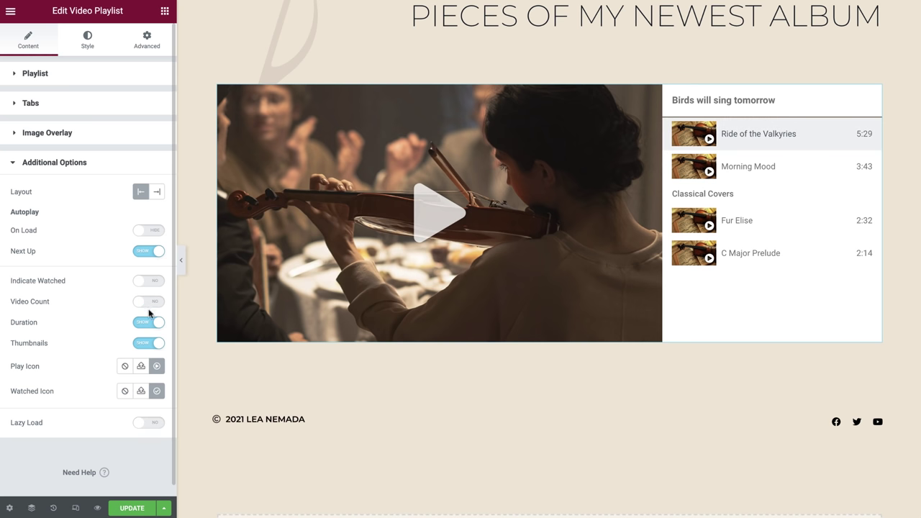
click(149, 325)
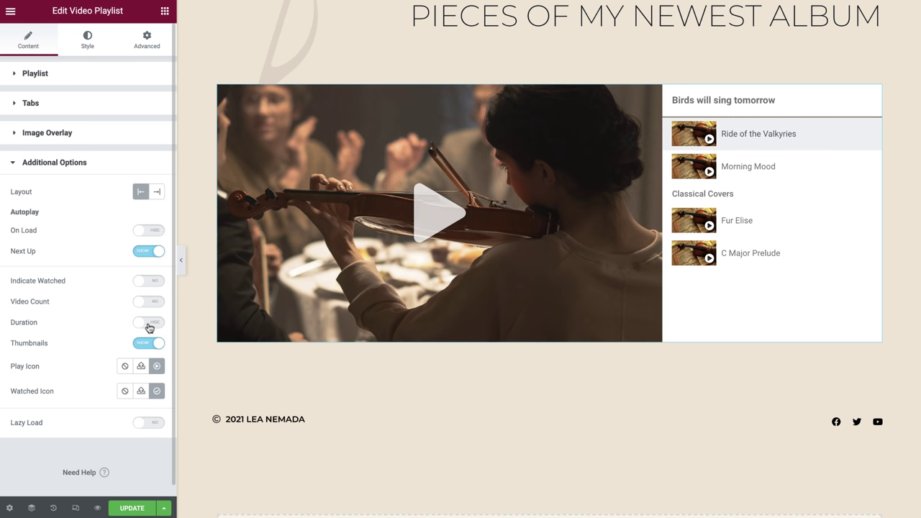
click(149, 345)
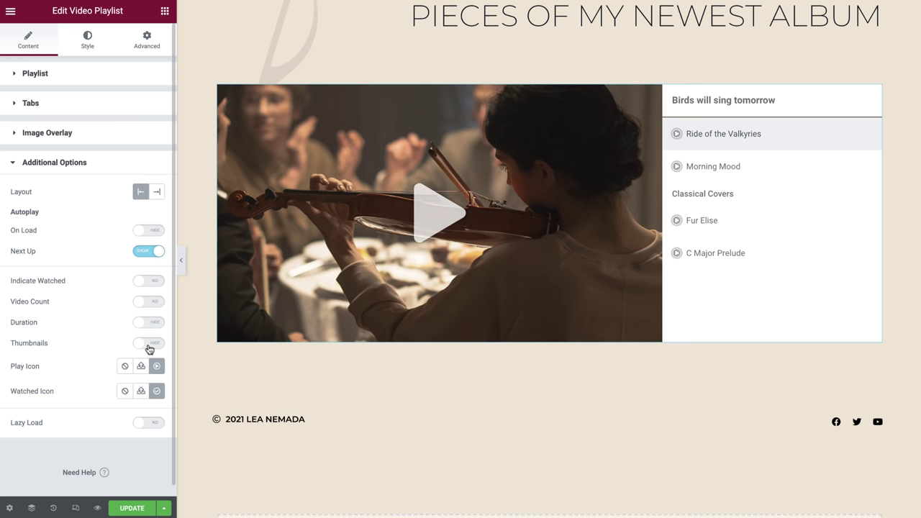
Step: Set the playlist items' play icon to the solid Play icon and enable Lazy Load
click(157, 369)
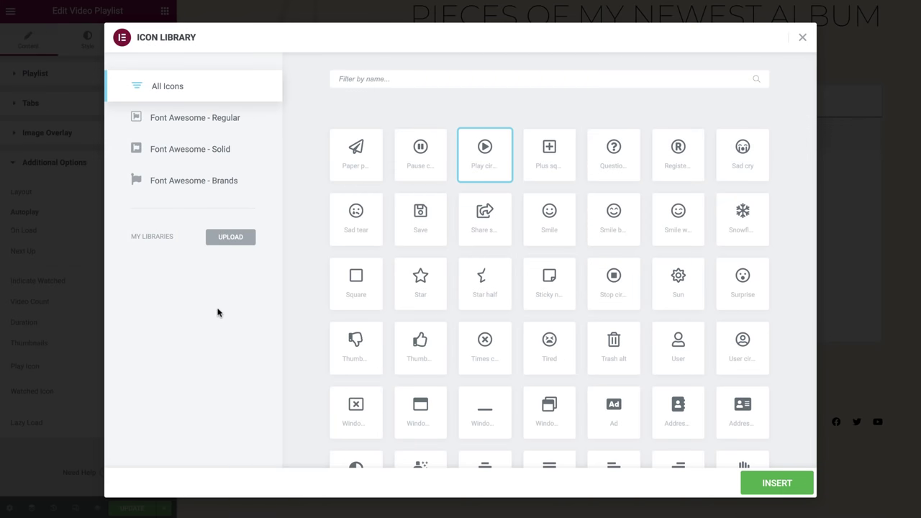
text(play)
click(420, 148)
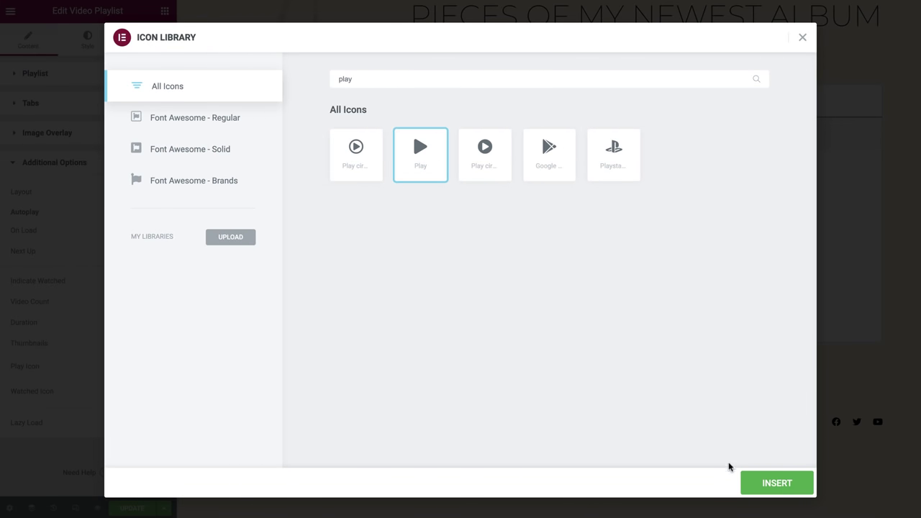
click(759, 481)
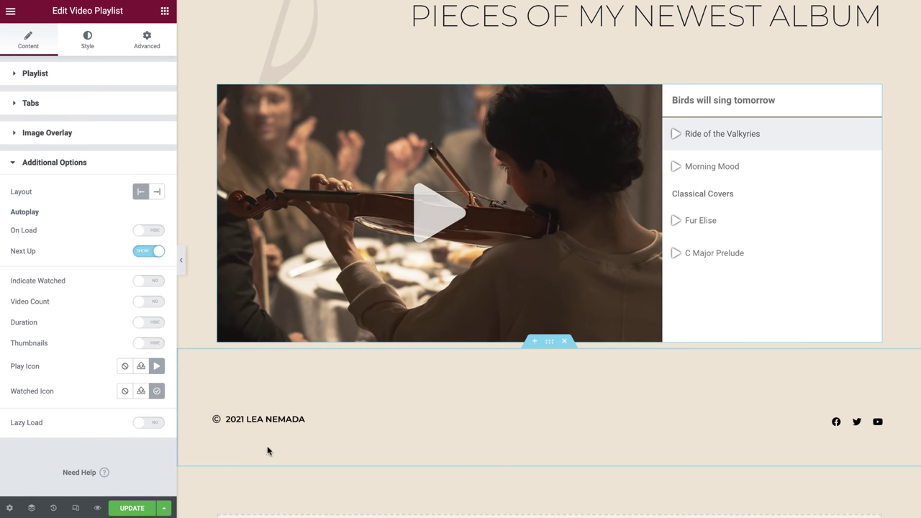
click(141, 427)
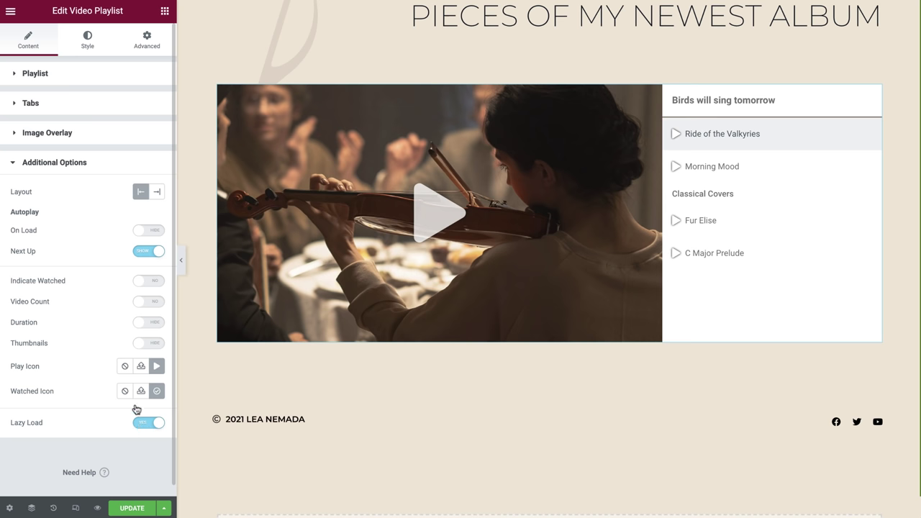
click(89, 45)
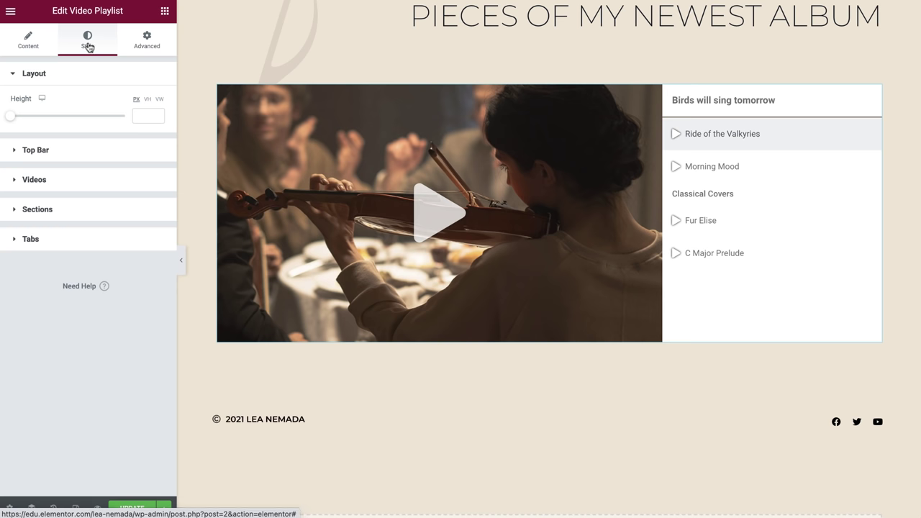
Step: Set the video player's layout height to 400 px
click(148, 101)
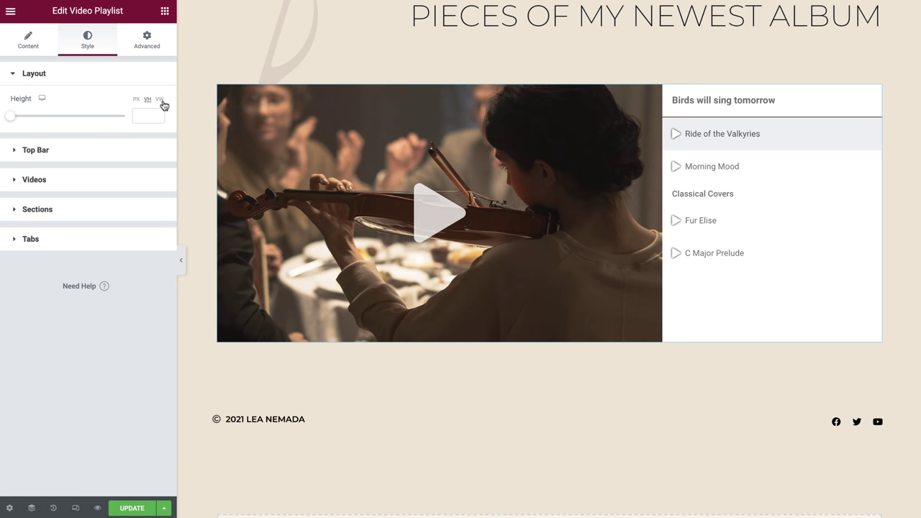
click(136, 99)
drag(12, 116, 32, 117)
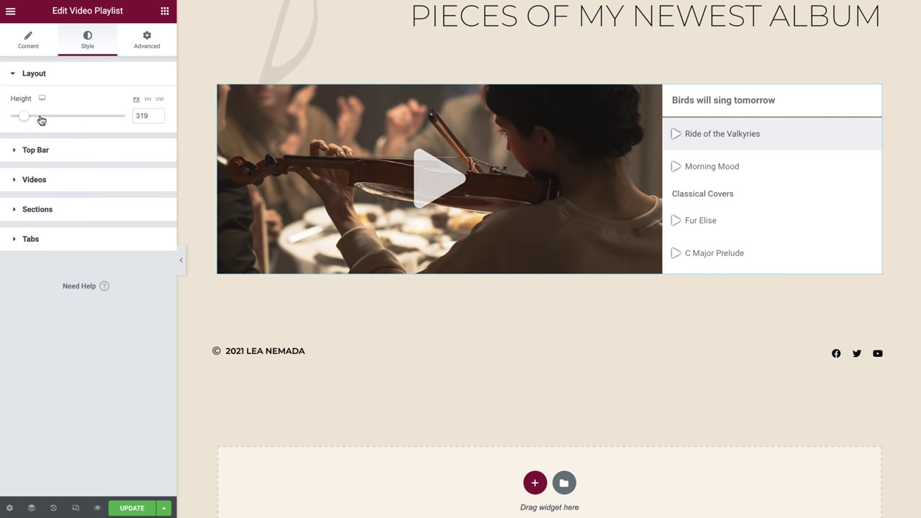
double_click(151, 115)
text(400)
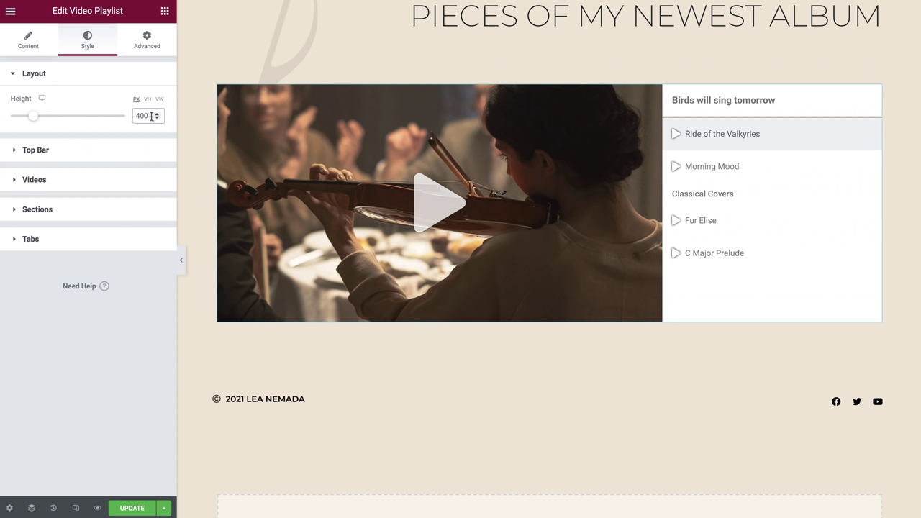
click(42, 98)
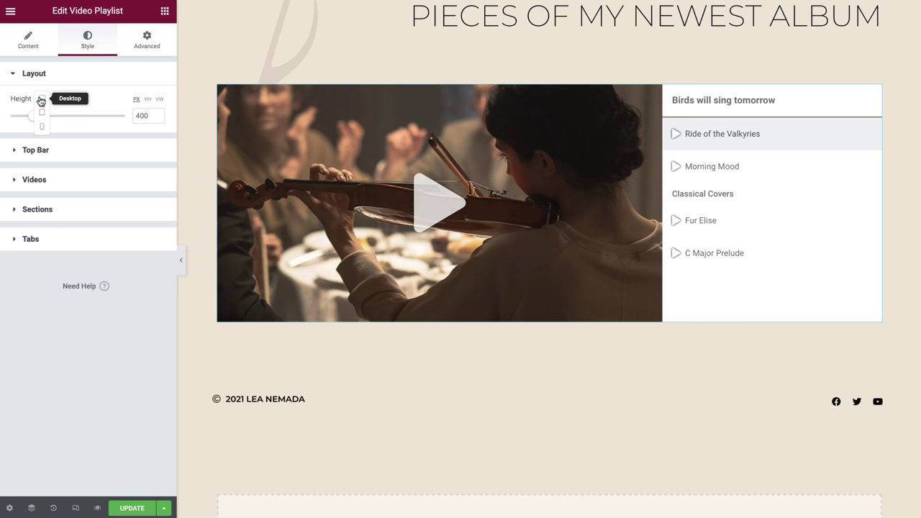
Step: Make the top bar background fully transparent
click(89, 151)
click(141, 149)
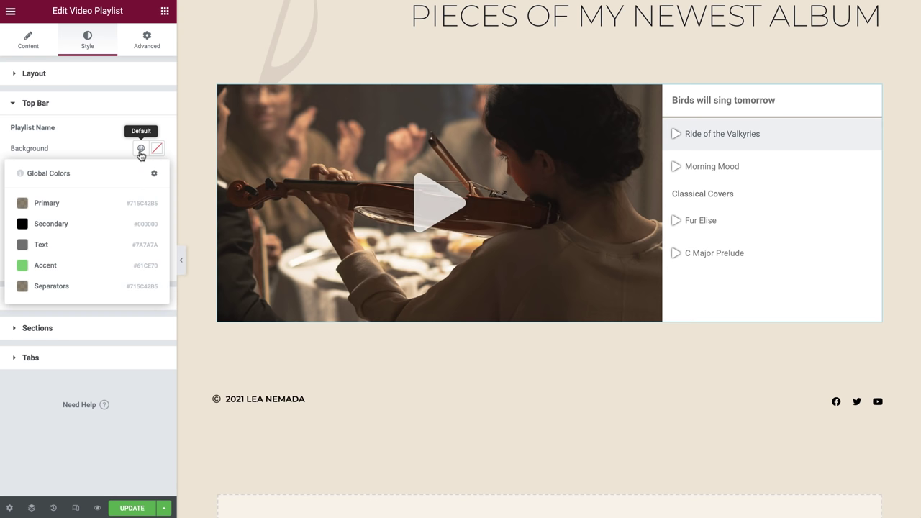
click(156, 148)
drag(157, 315, 10, 319)
click(117, 147)
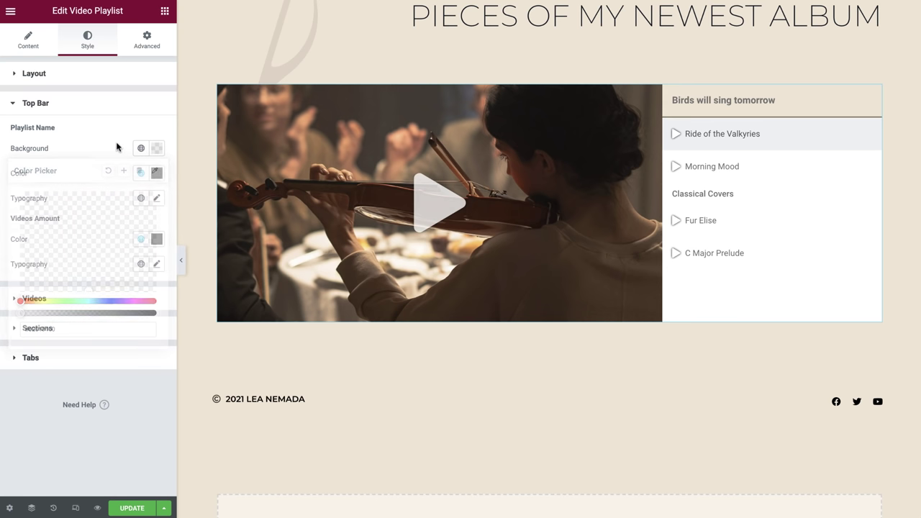
Step: Make the playlist title black with the Secondary global colour and the Primary global font
click(141, 172)
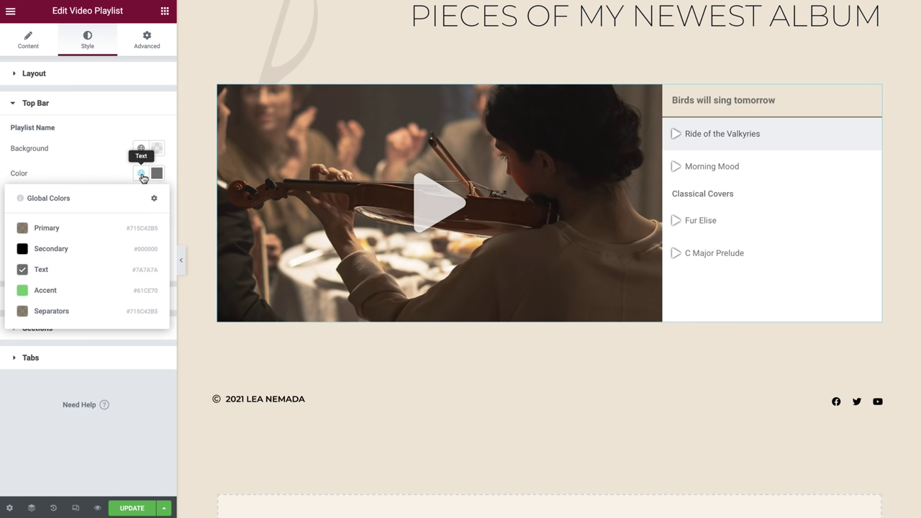
click(95, 248)
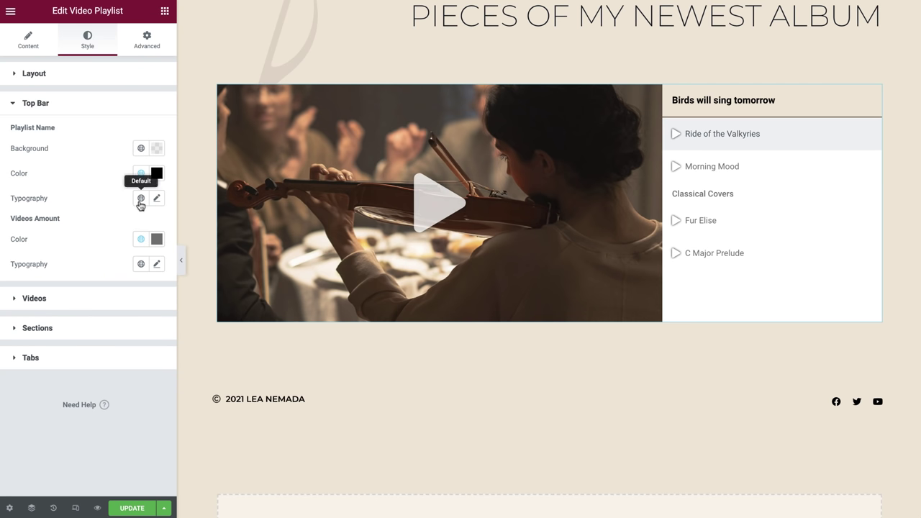
click(140, 198)
click(92, 294)
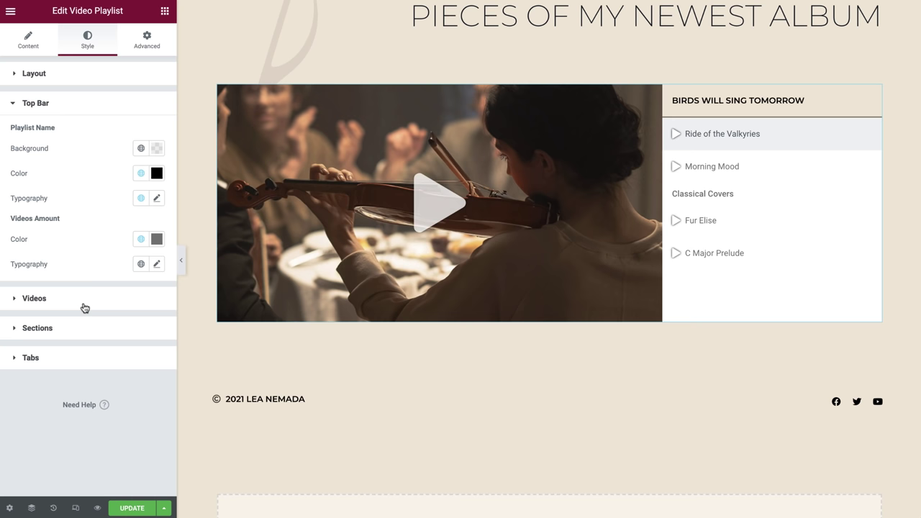
click(84, 308)
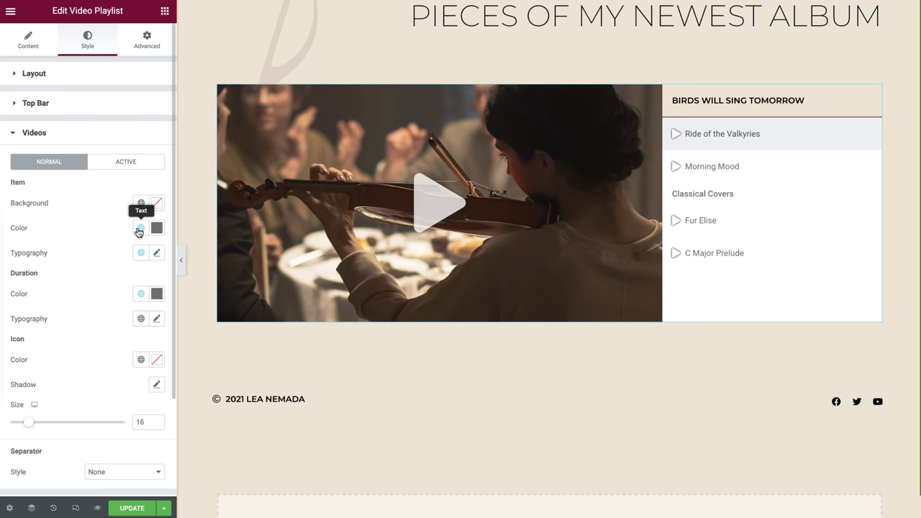
Step: Give playlist items a transparent background and Secondary black titles
click(157, 204)
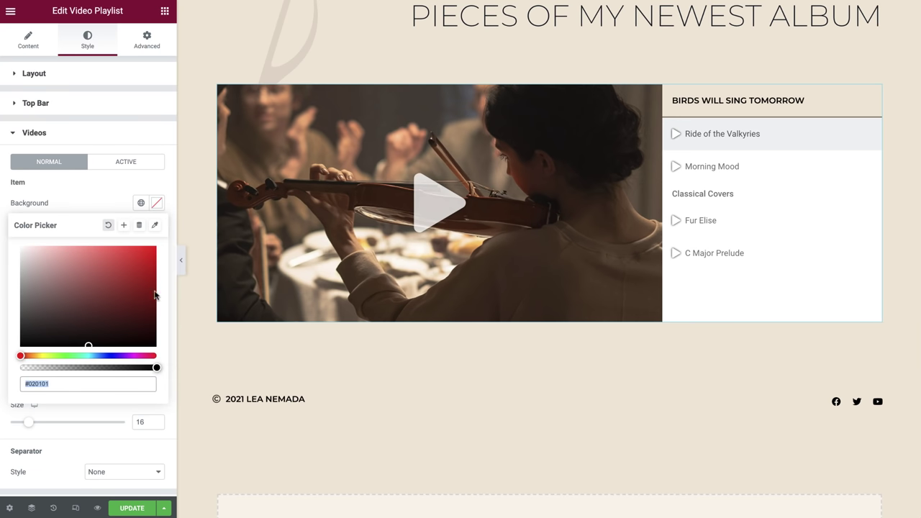
drag(156, 366, 13, 366)
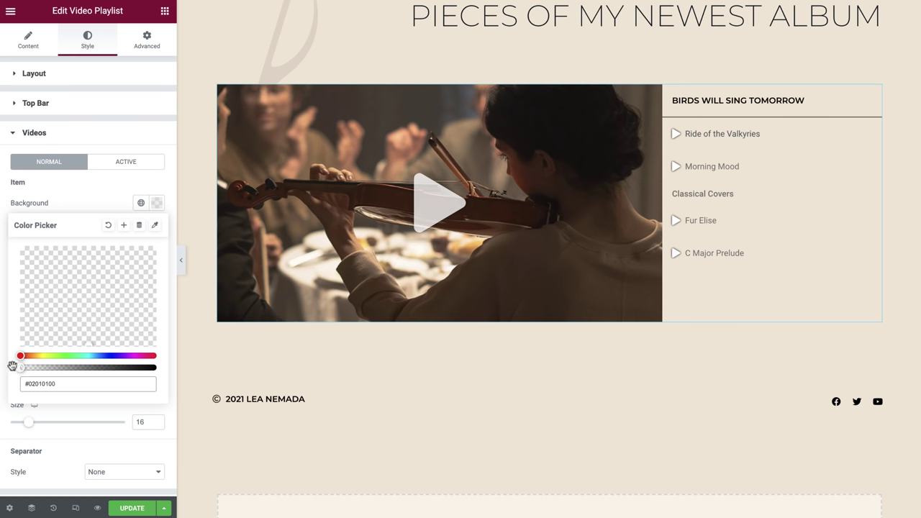
click(111, 208)
click(141, 227)
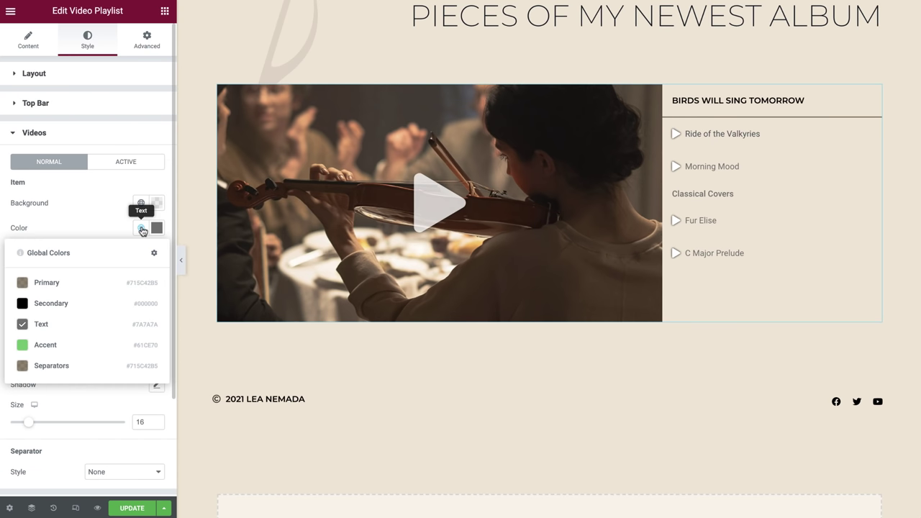
click(101, 304)
click(141, 254)
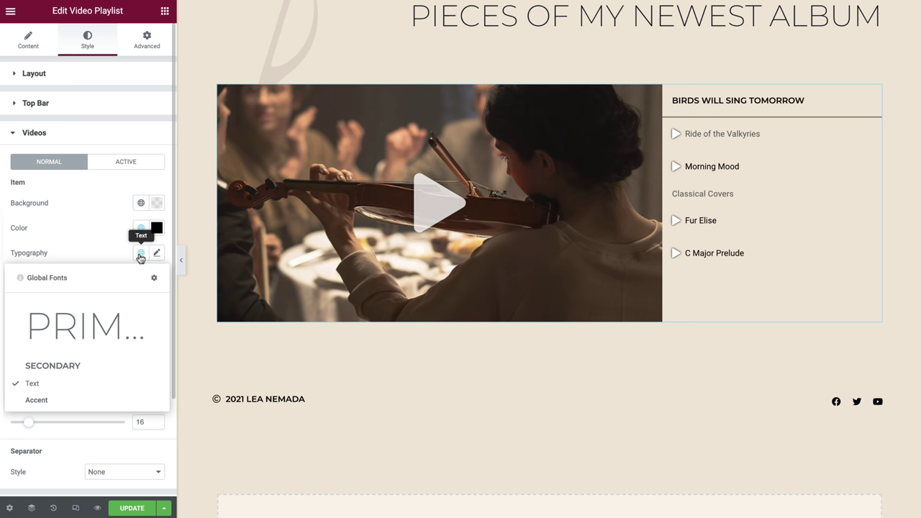
click(141, 255)
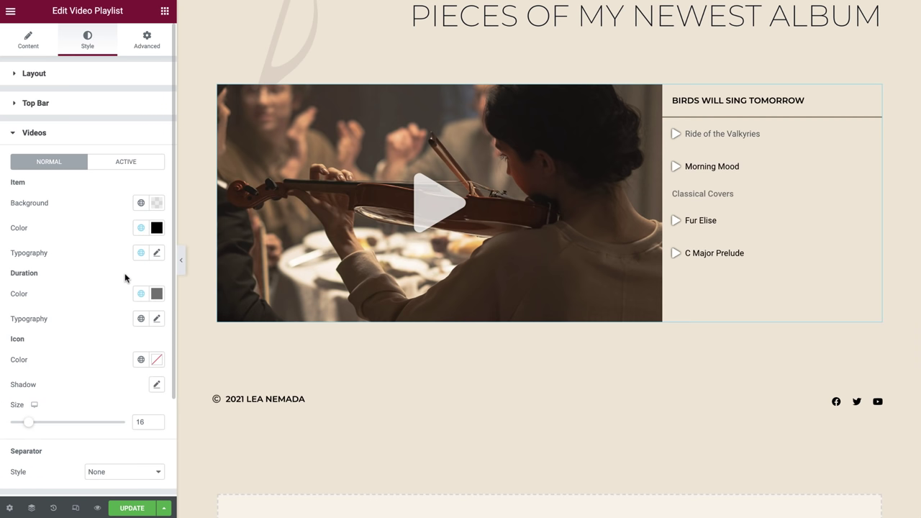
Step: Make the play icons Secondary black with a shadow and set their size to 10
click(141, 359)
click(102, 434)
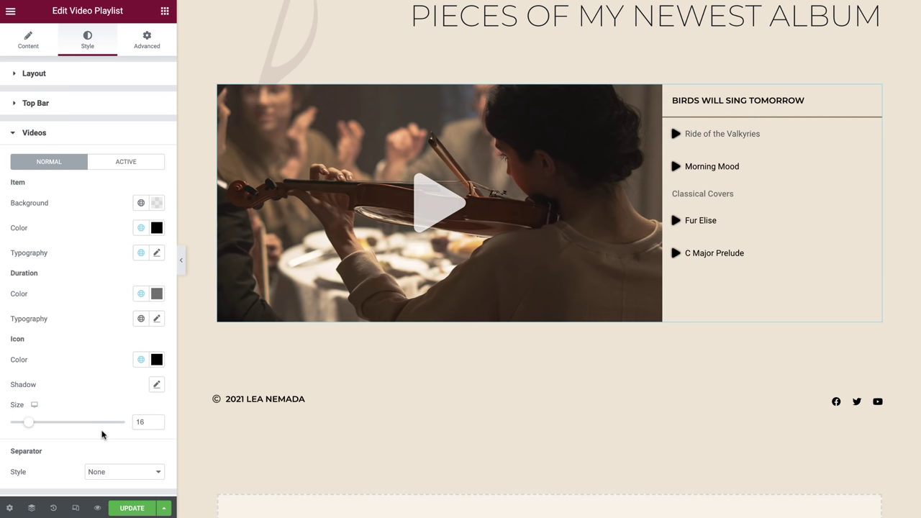
click(156, 384)
scroll(160, 385, down, 3)
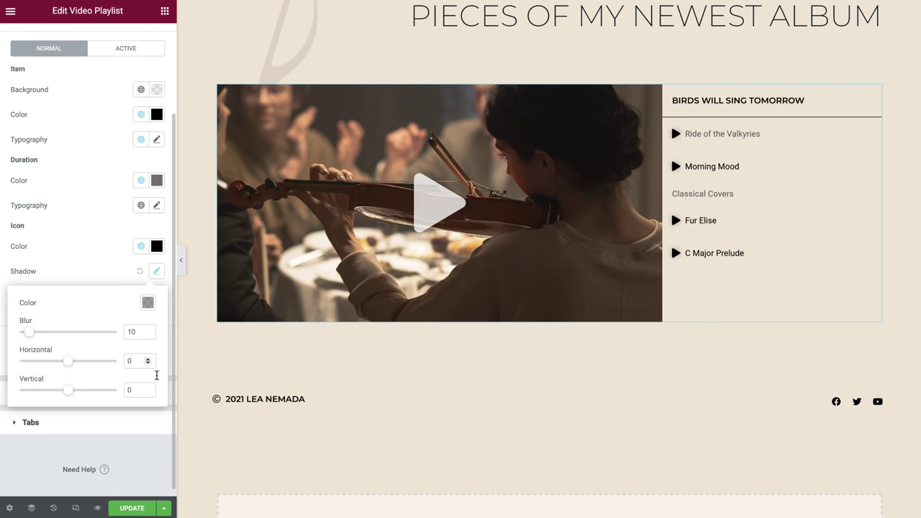
click(84, 281)
click(139, 308)
text(10)
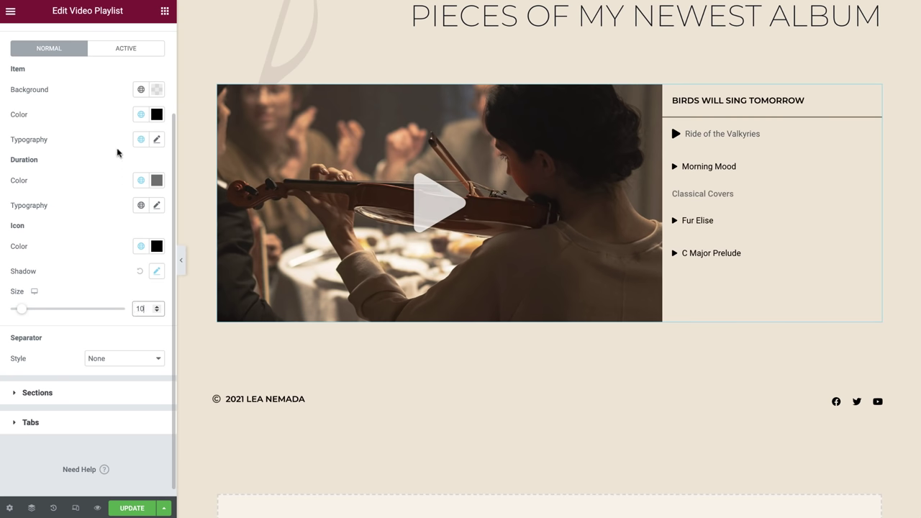
click(121, 52)
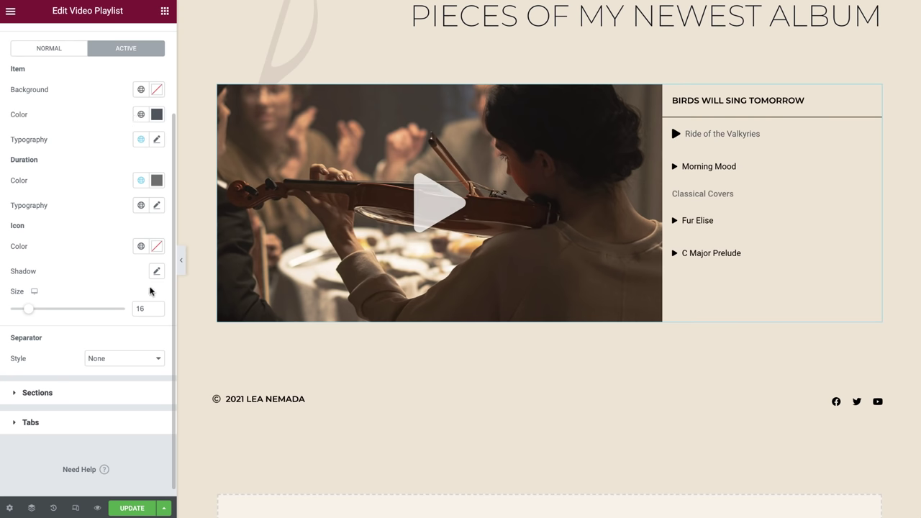
Step: Set the active item's icon size to 10, trying a solid black separator before reverting to None
drag(145, 308, 132, 308)
text(10)
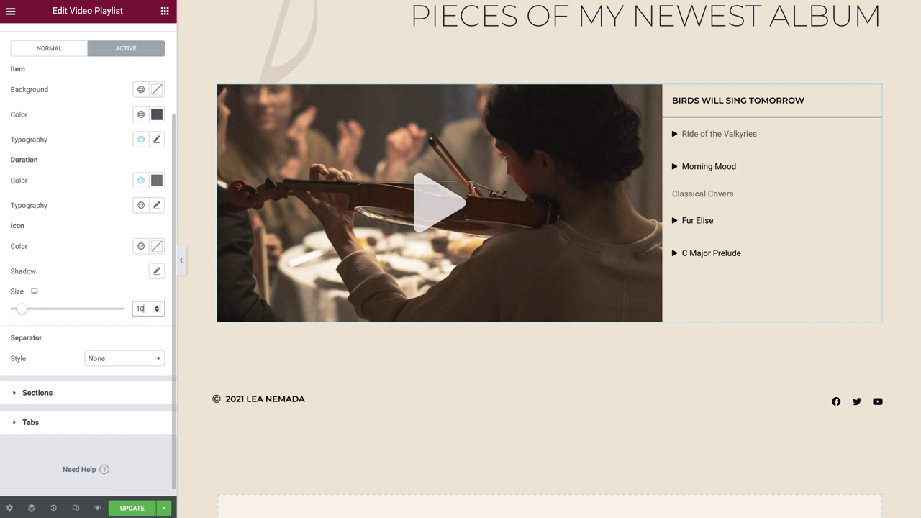
click(147, 364)
click(149, 369)
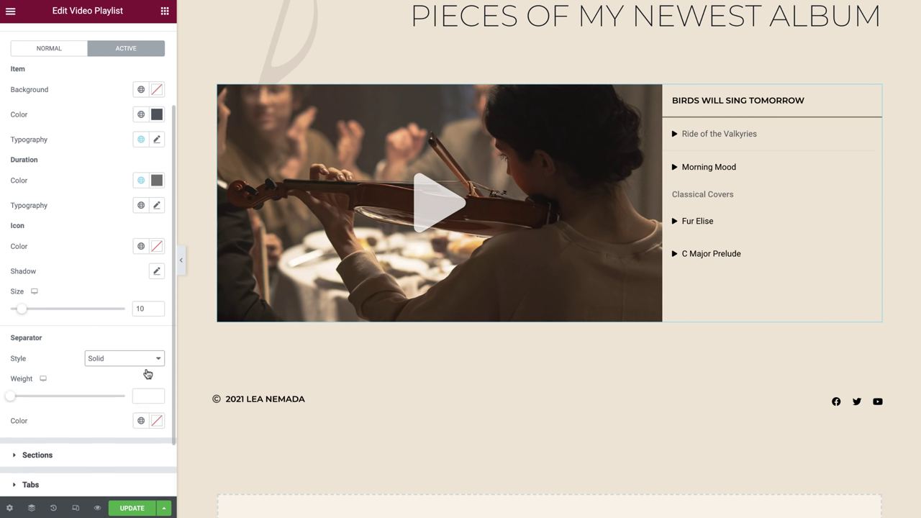
drag(10, 396, 16, 396)
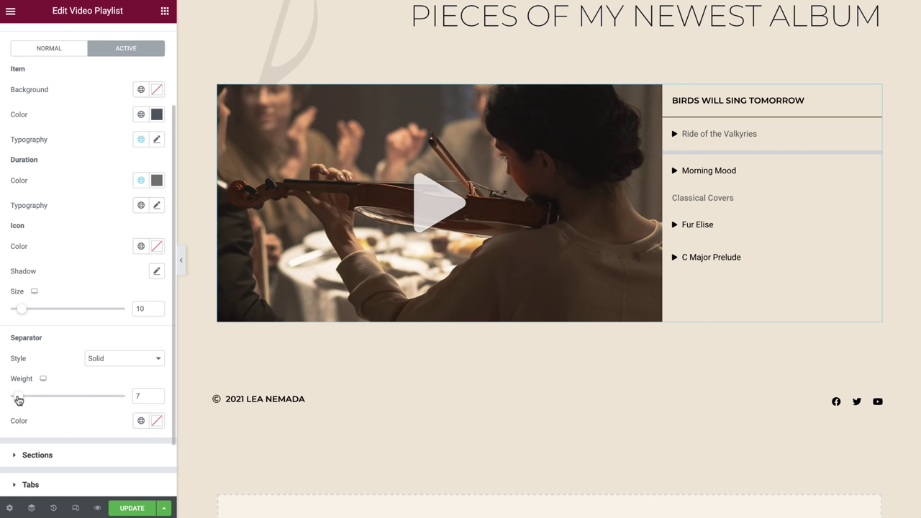
click(141, 421)
click(59, 331)
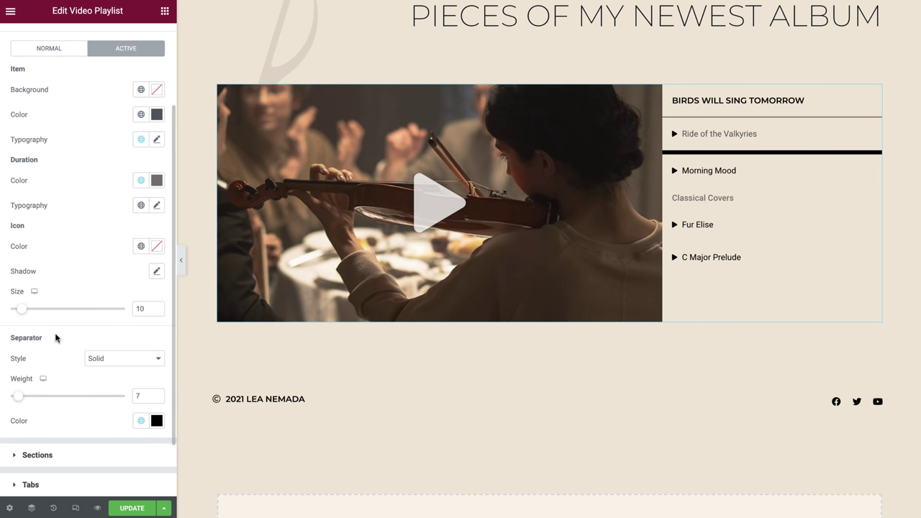
click(100, 357)
click(105, 346)
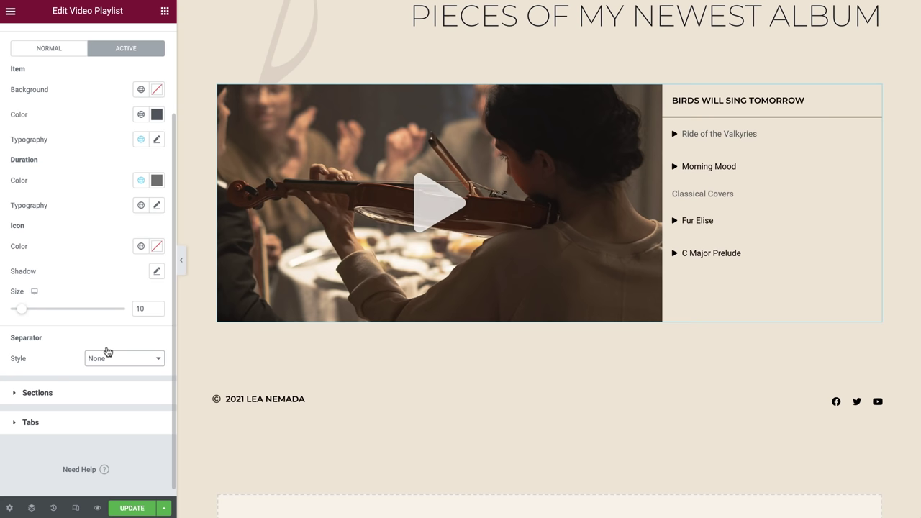
click(84, 393)
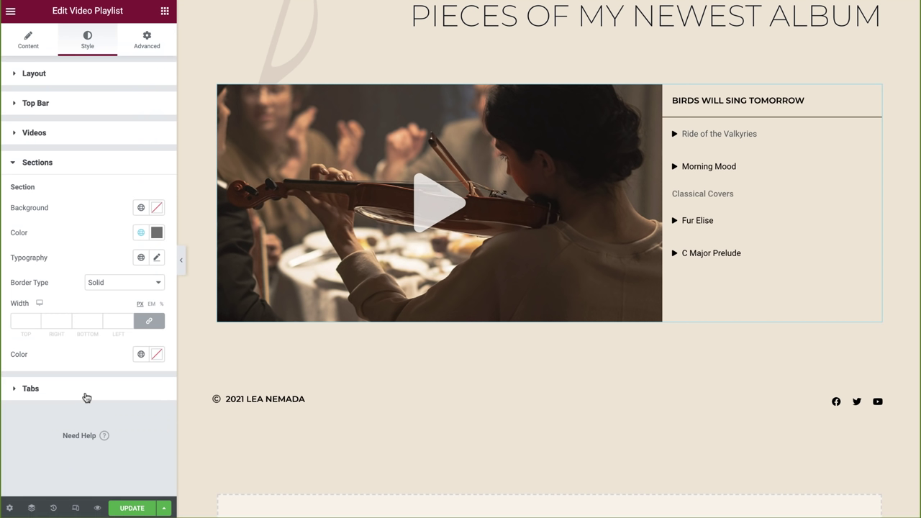
Step: Make section headings Secondary black with the Primary global font
click(141, 232)
click(110, 308)
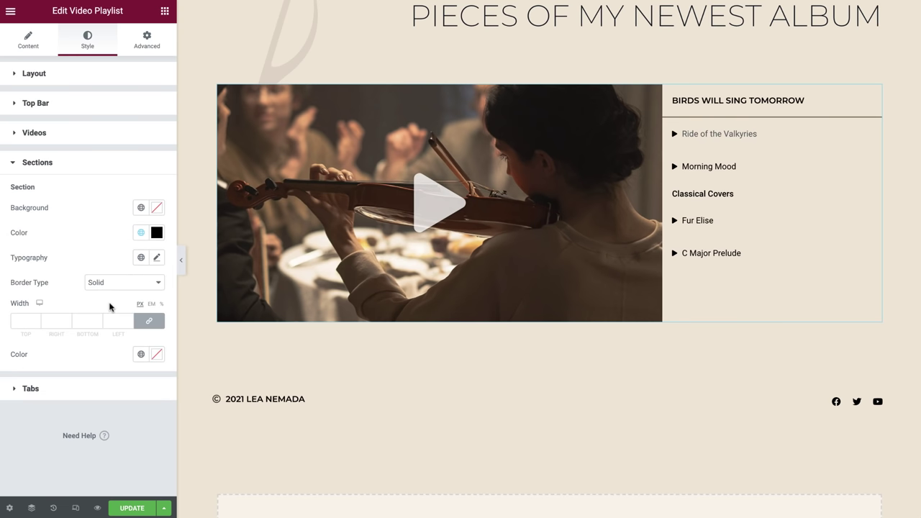
click(140, 257)
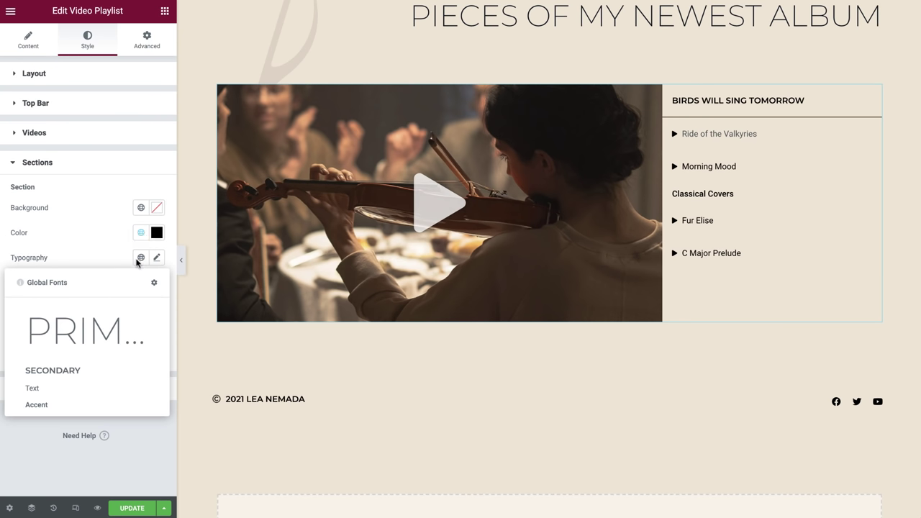
click(82, 346)
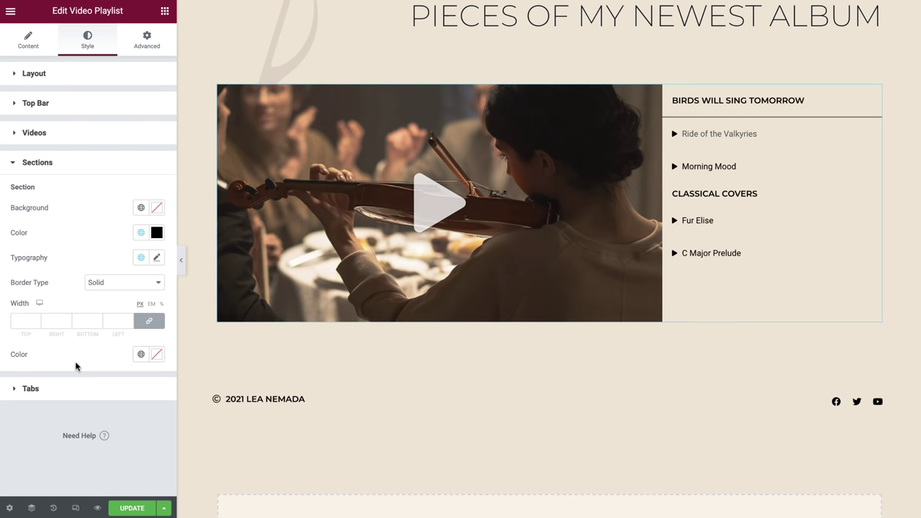
Step: Add a 2 px bottom border in the Separators colour under section headings
click(149, 320)
click(99, 321)
click(98, 322)
click(141, 354)
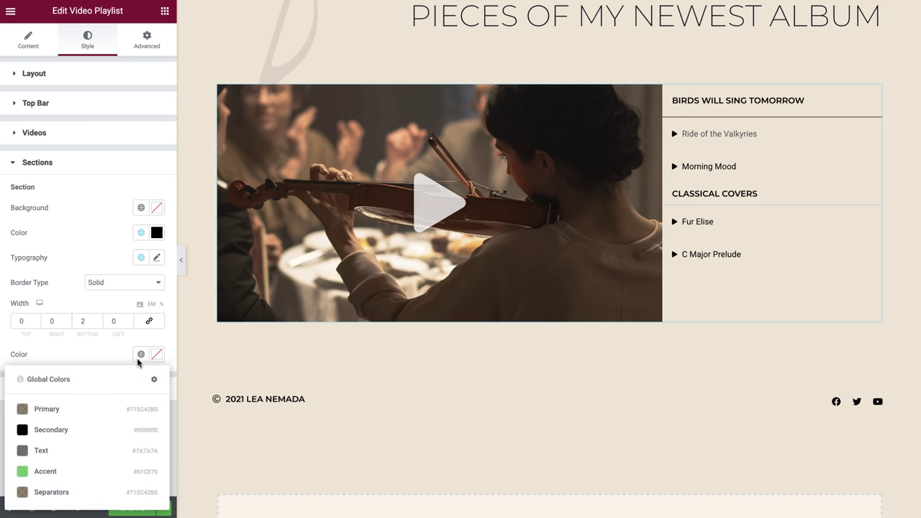
click(68, 496)
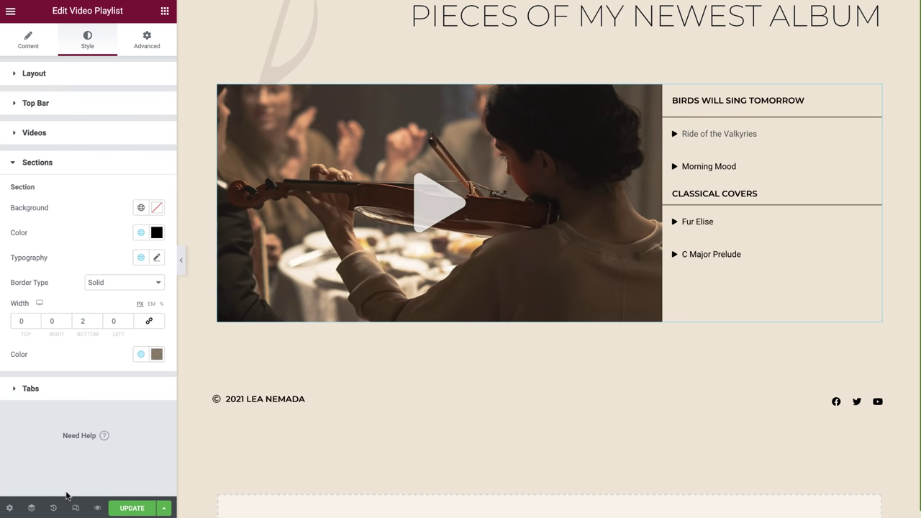
Step: Load the Fur Elise video and pause it to show its Description tab
click(84, 389)
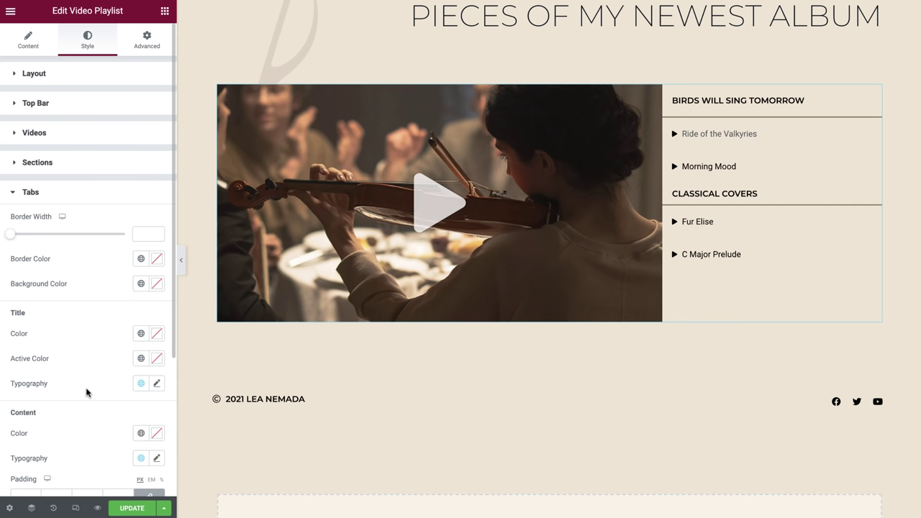
scroll(86, 393, down, 5)
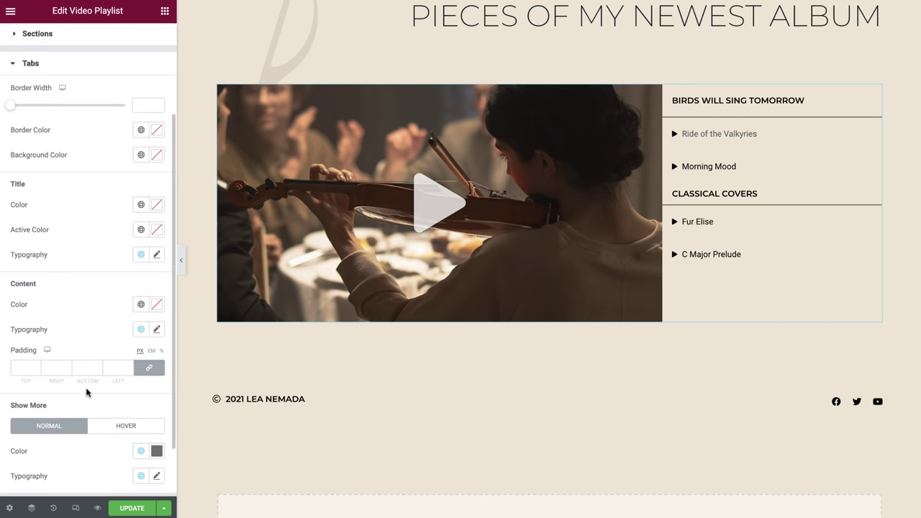
scroll(85, 392, down, 1)
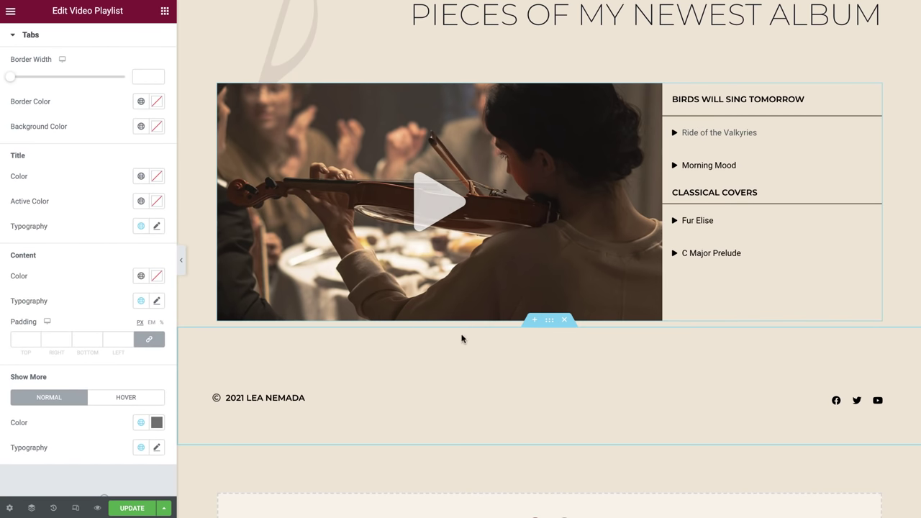
click(741, 229)
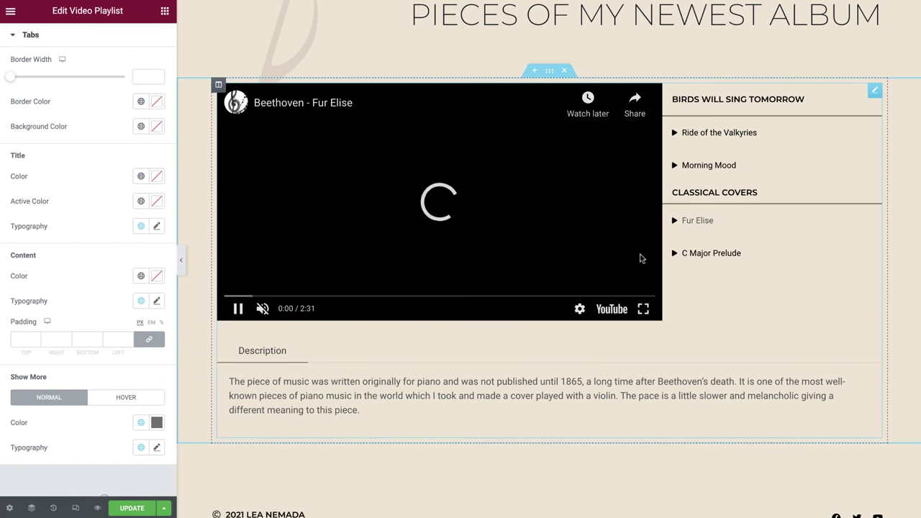
click(241, 317)
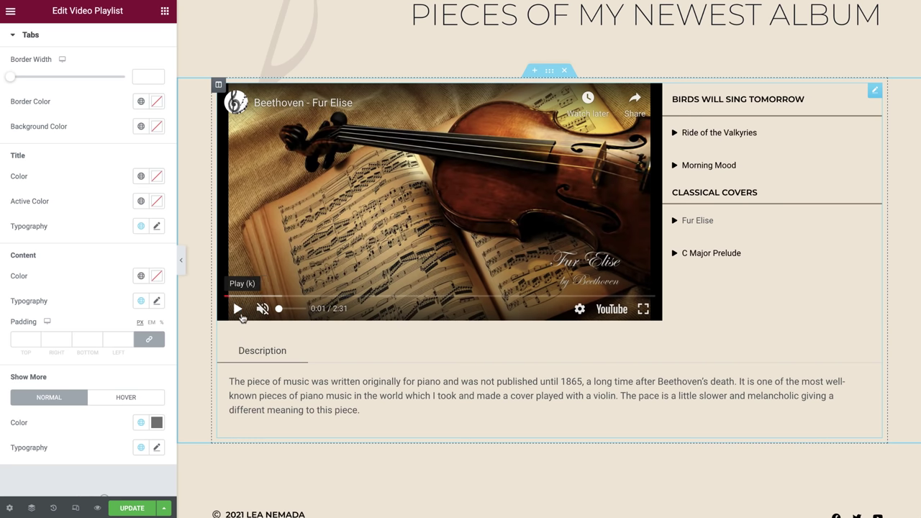
Step: Give the tabs a 2 px Separators-brown border and a fully transparent background
click(143, 76)
text(2)
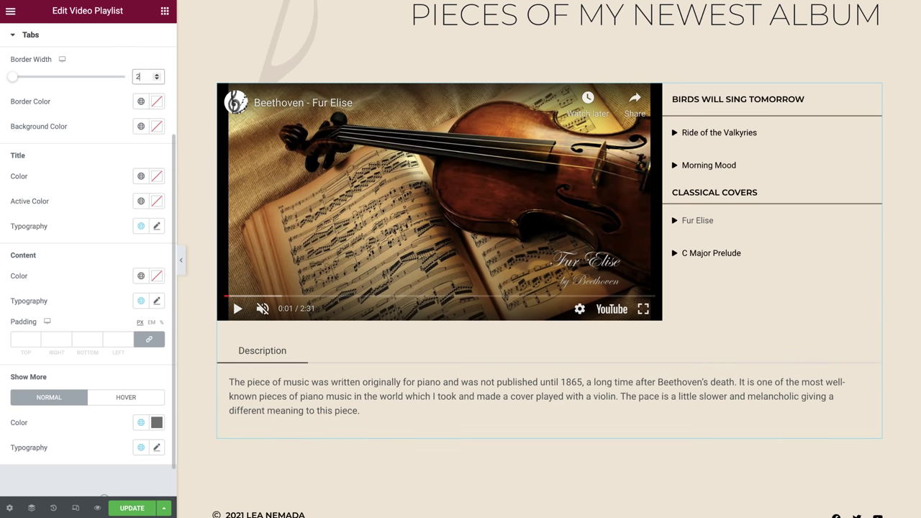
click(140, 102)
click(88, 239)
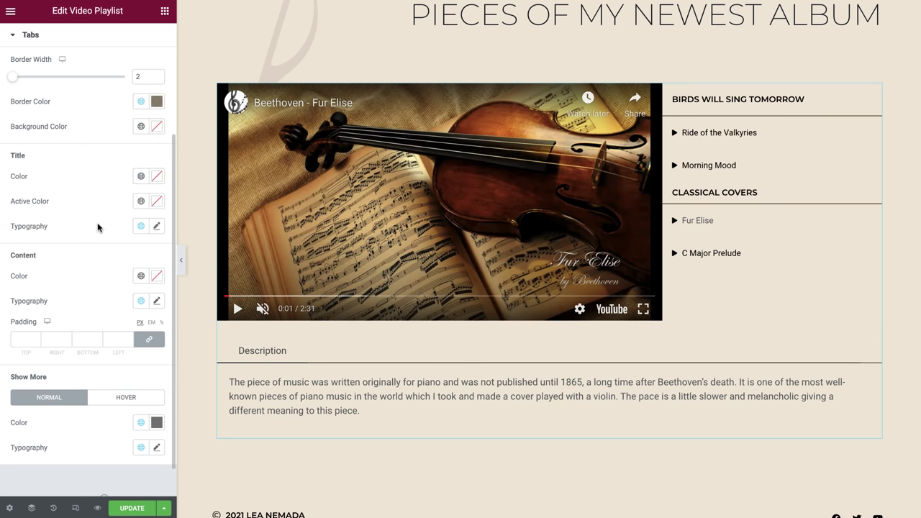
click(156, 127)
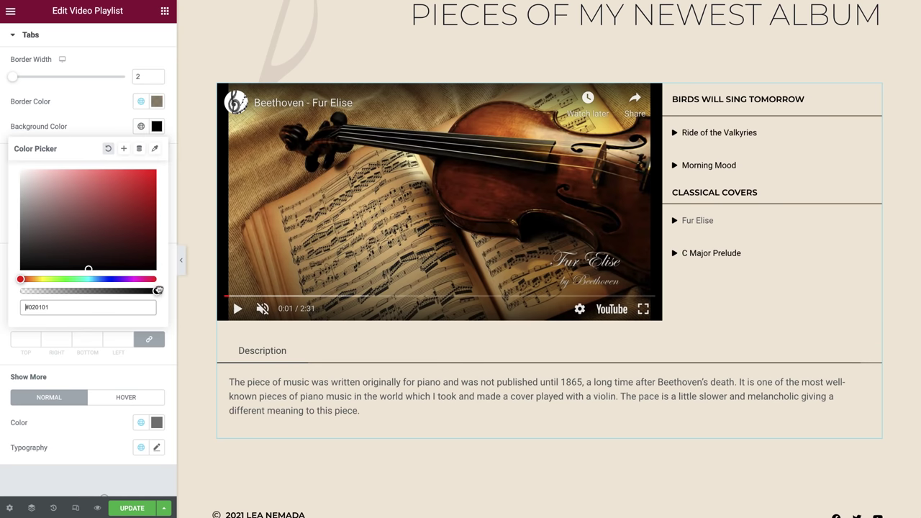
drag(156, 291, 14, 291)
click(116, 131)
Step: Make the tab title black in the Secondary font and the description text grey in the Text font
click(141, 176)
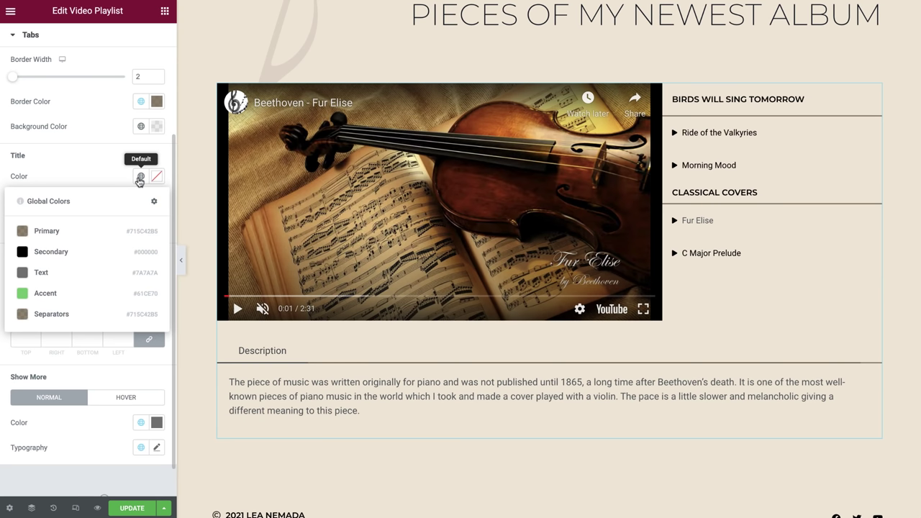
click(91, 251)
click(140, 227)
click(83, 333)
click(140, 275)
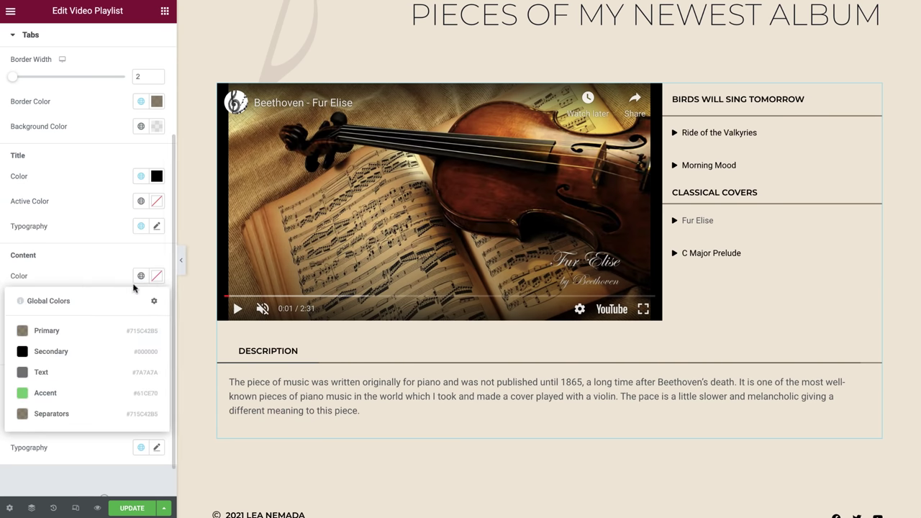
click(75, 370)
click(140, 300)
click(76, 429)
Step: Set the description padding to 35, review Show More styling, and preview the page full width
click(17, 338)
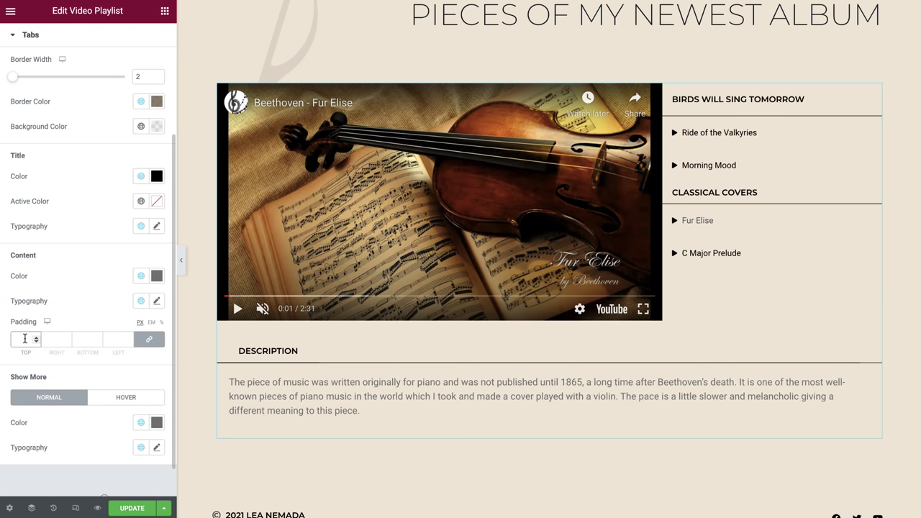
text(35)
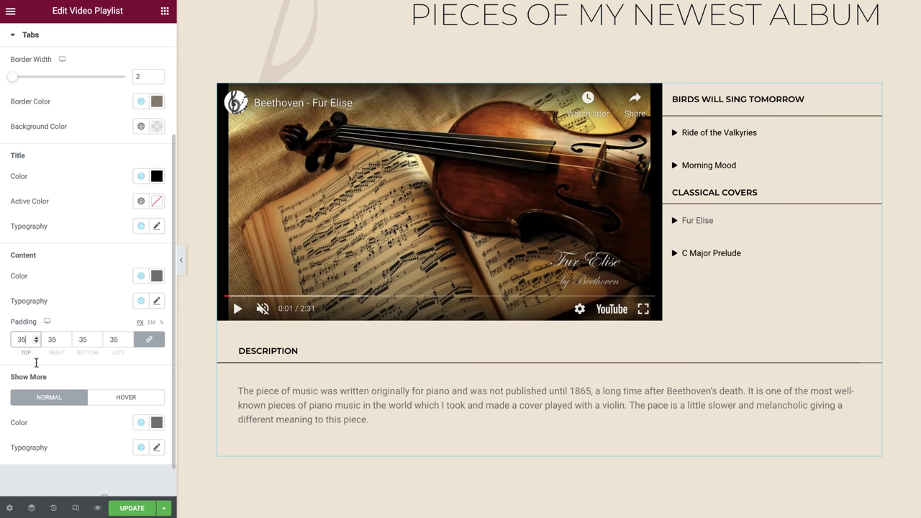
click(141, 424)
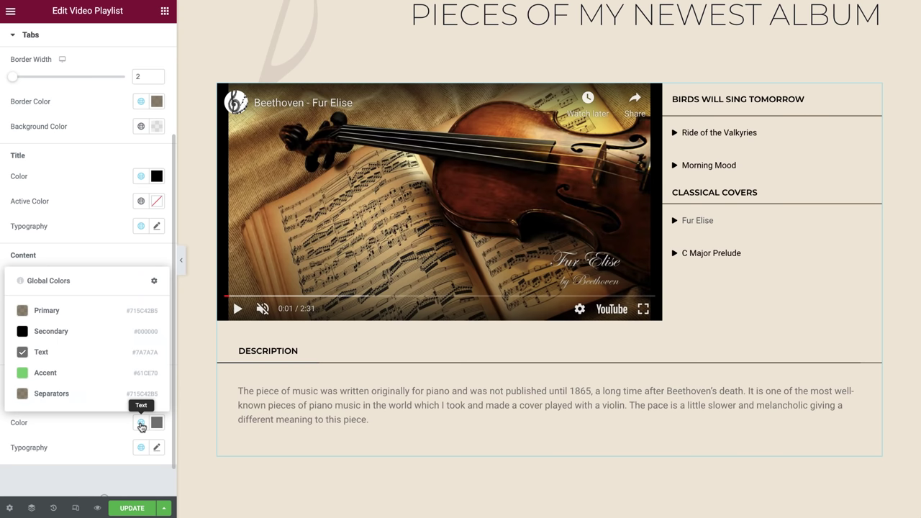
click(141, 426)
click(141, 446)
click(141, 446)
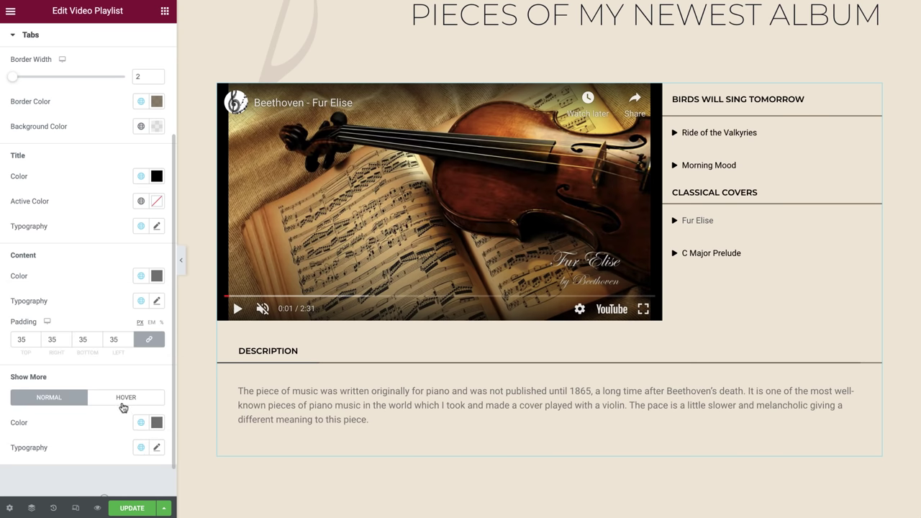
click(122, 400)
click(57, 402)
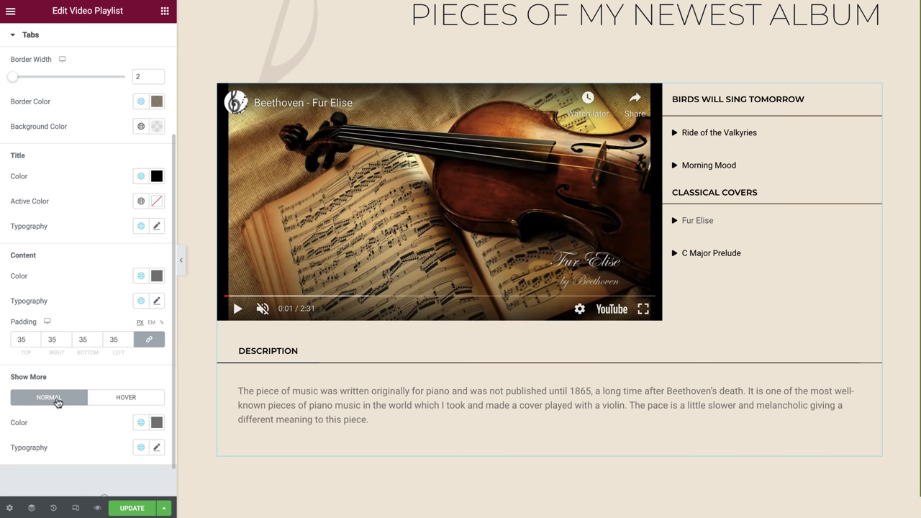
key(ctrl+p)
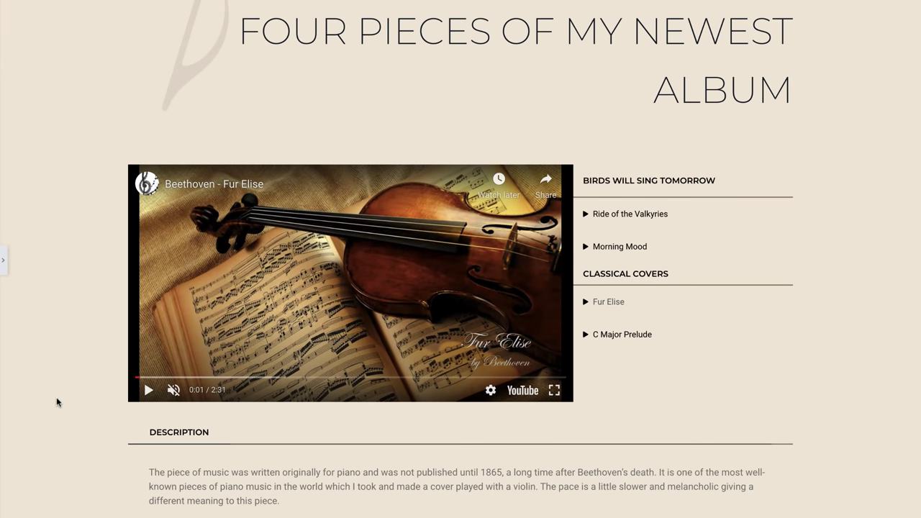
scroll(57, 402, down, 2)
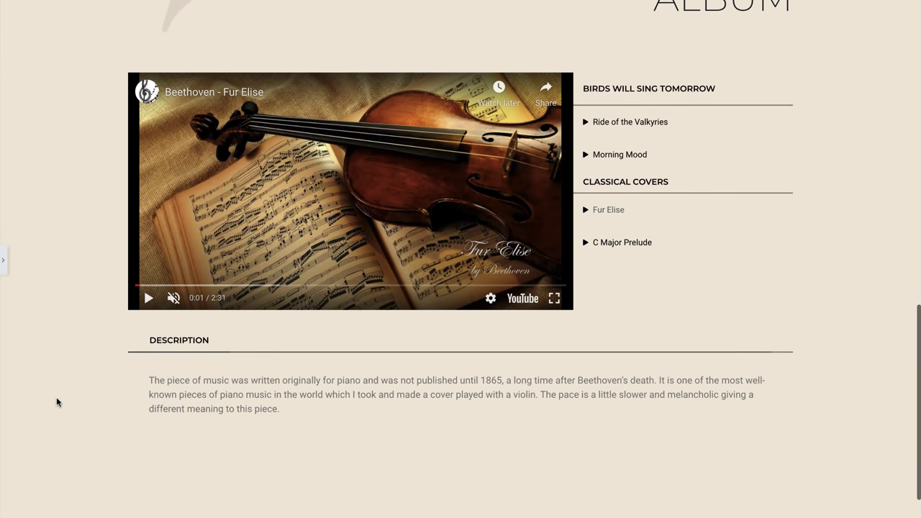